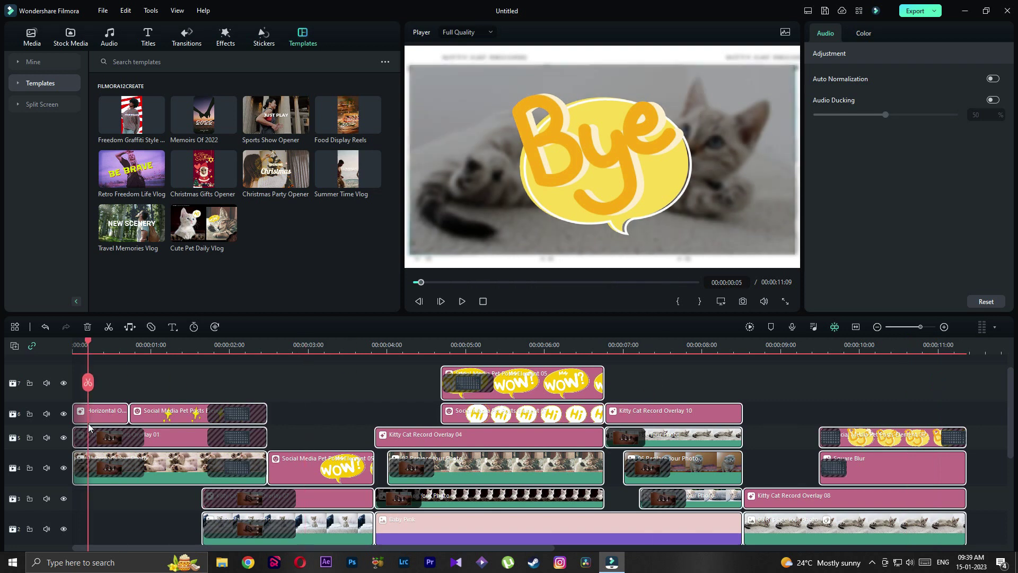
- Inspect the Horizontal Open effect and the sparkle sticker clip on track 6, previewing the frame near 00:00:01:08
click(91, 416)
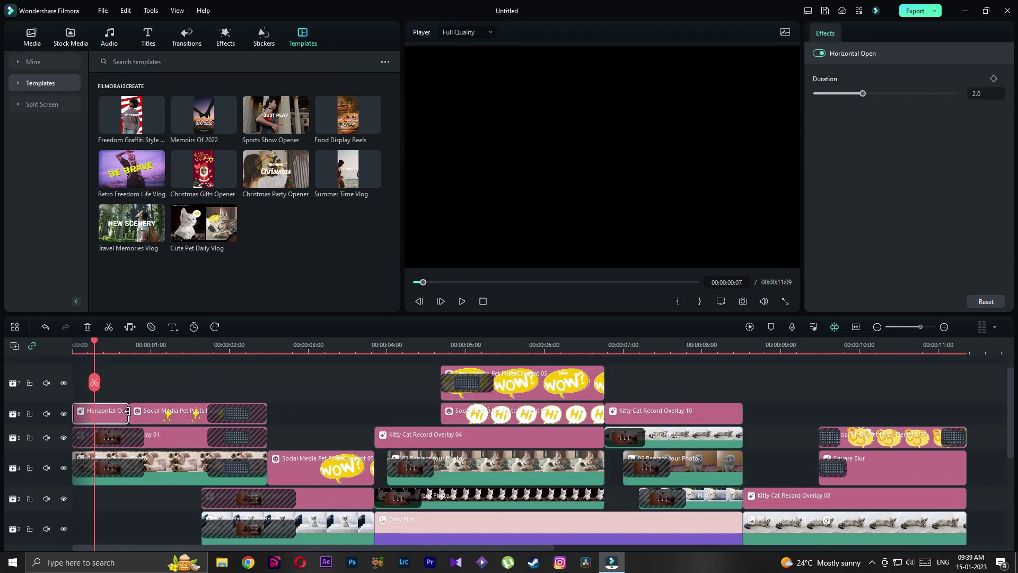
click(176, 349)
click(173, 419)
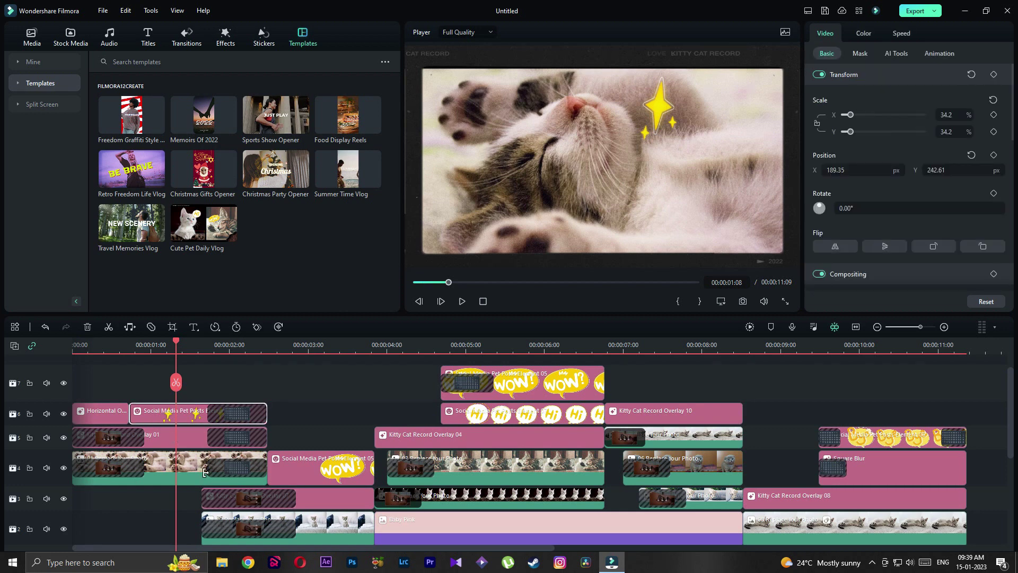
- Hide and show video tracks 5 and 4 to compare what the overlay and the first photo clip contribute to the preview
click(158, 438)
click(64, 438)
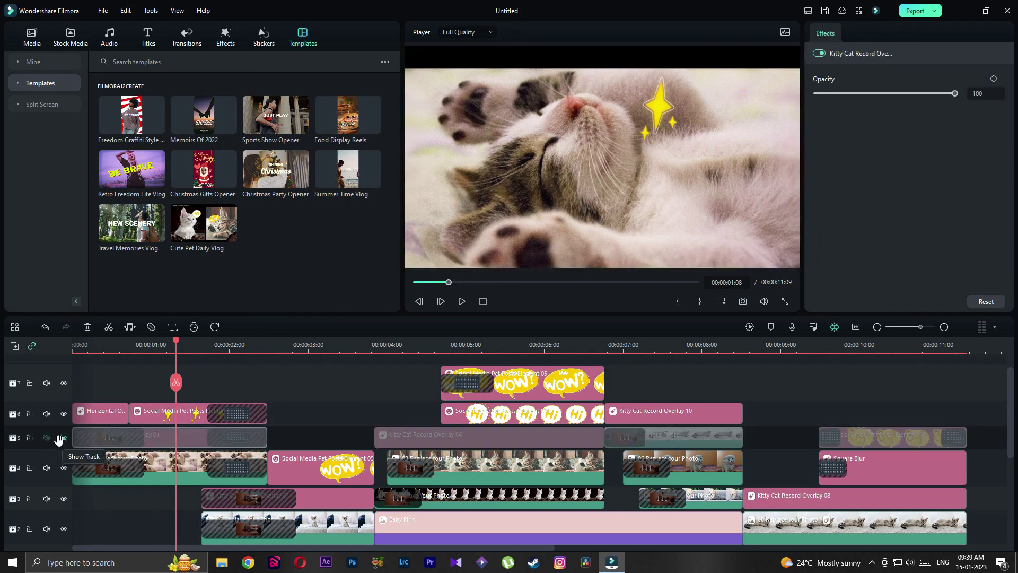
click(64, 439)
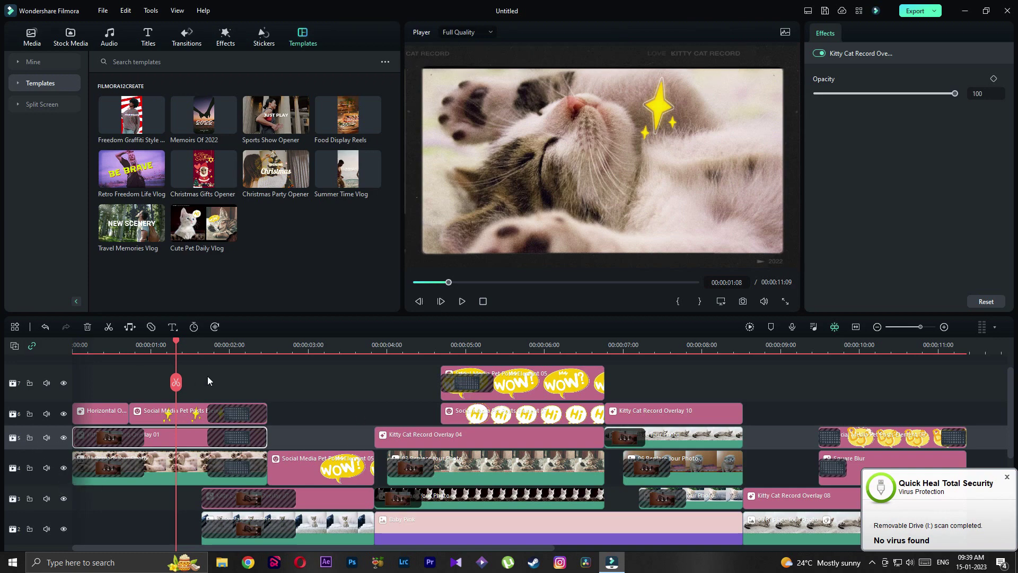
click(157, 467)
click(63, 439)
click(63, 438)
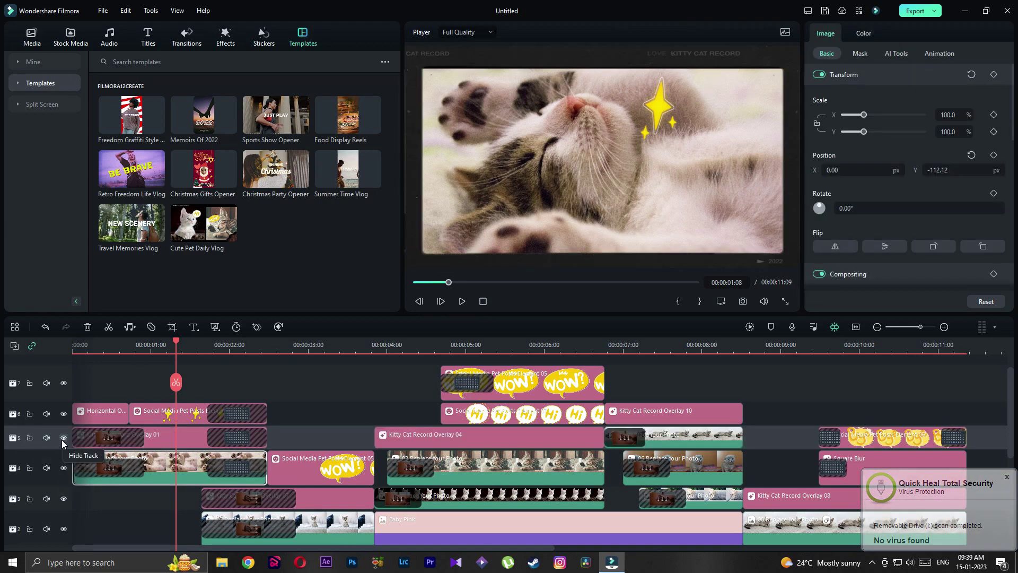
click(63, 438)
click(63, 439)
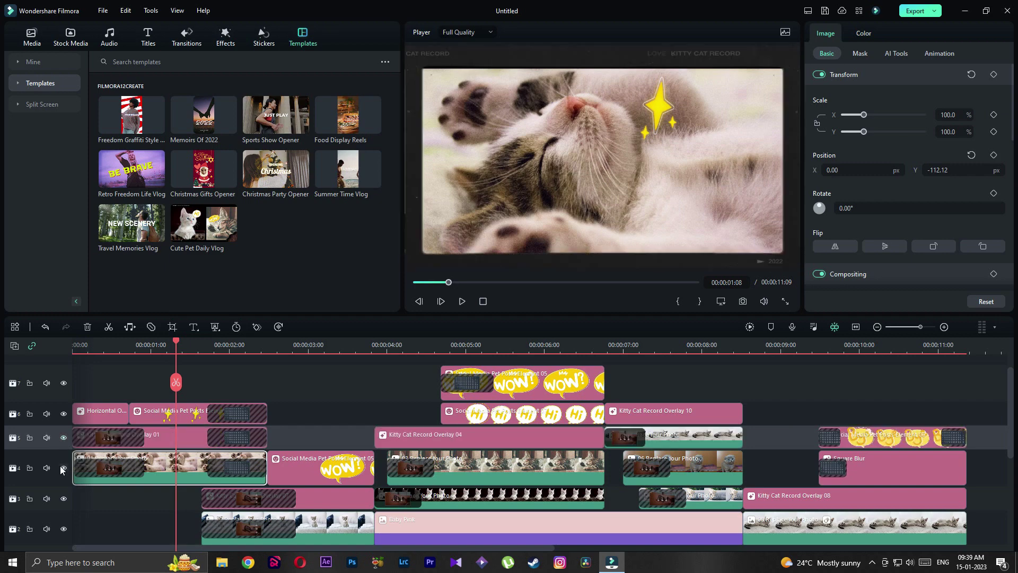
click(63, 468)
click(63, 468)
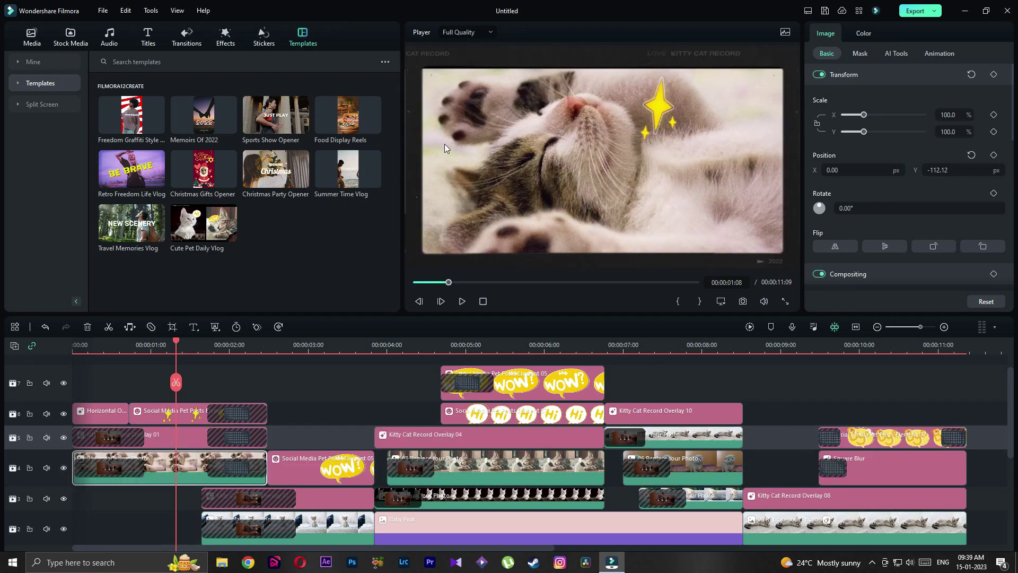
- Preview the Horizontal Open effect near 00:00:00:15, then play the template from there and pause
click(100, 411)
click(106, 347)
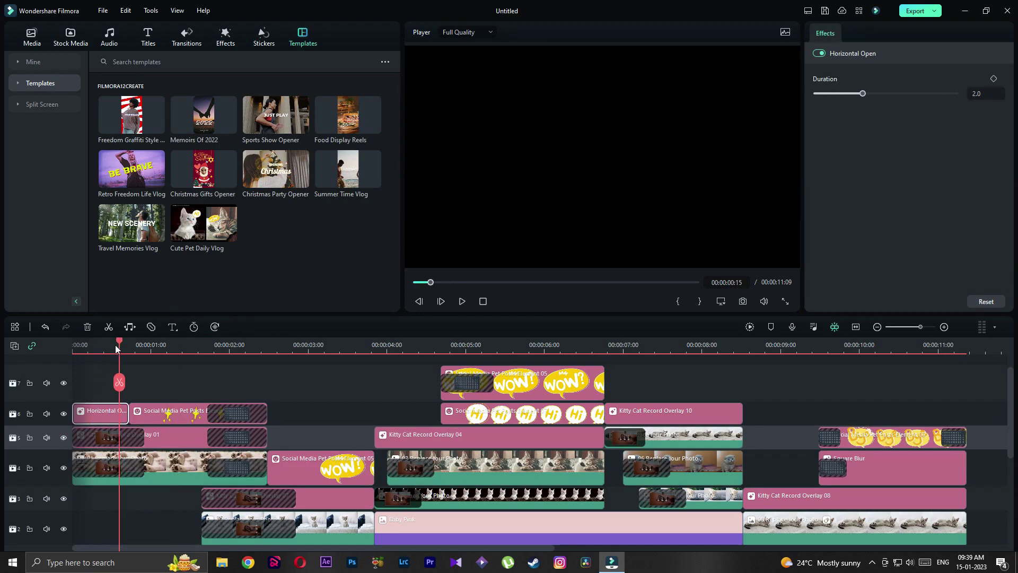
mouse_move(112, 348)
mouse_down()
mouse_move(161, 348)
mouse_move(121, 350)
mouse_up()
scroll(451, 414, down, 3)
scroll(213, 492, down, 1)
scroll(297, 485, up, 3)
scroll(297, 485, down, 2)
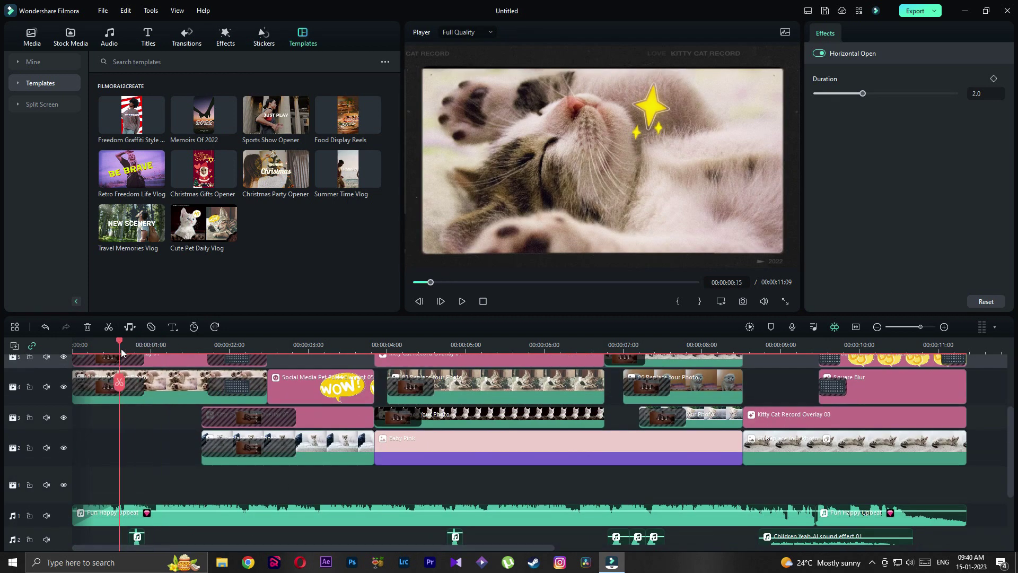
click(466, 300)
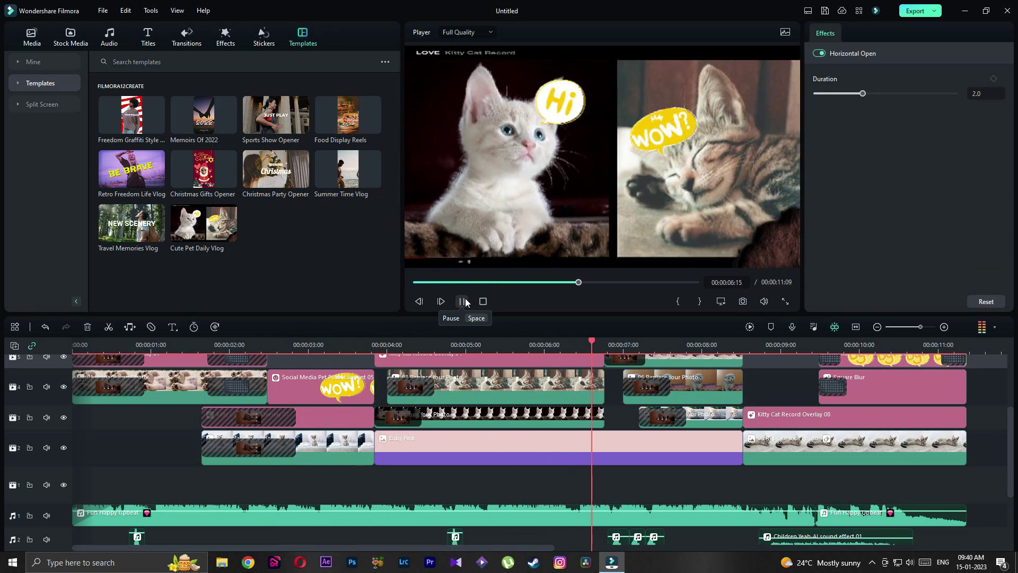
click(464, 301)
- Show recommended audio similar to the Cartoon Whoosh 02 sound effect near the seven-second mark
scroll(610, 449, down, 3)
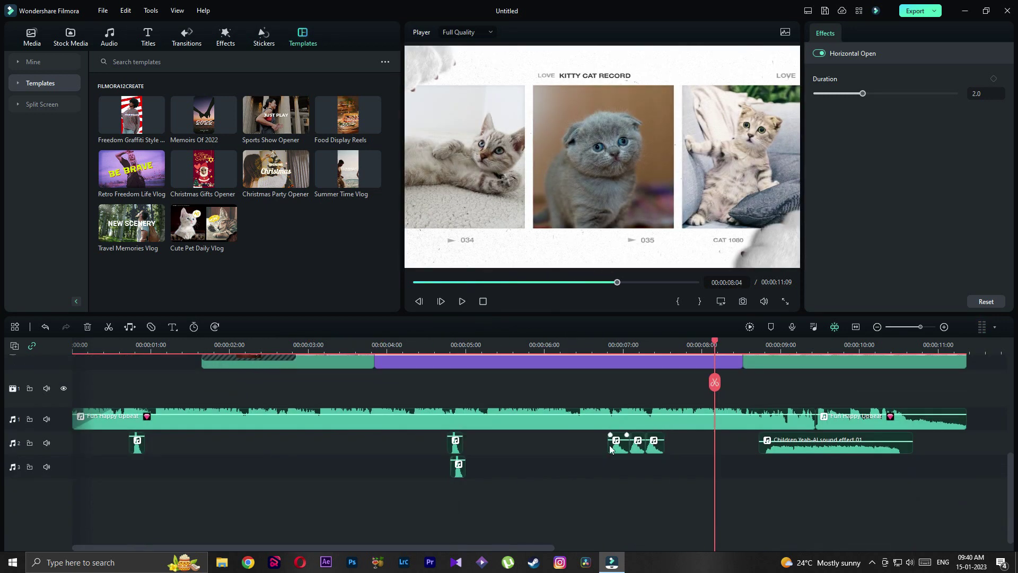
right_click(617, 447)
click(635, 83)
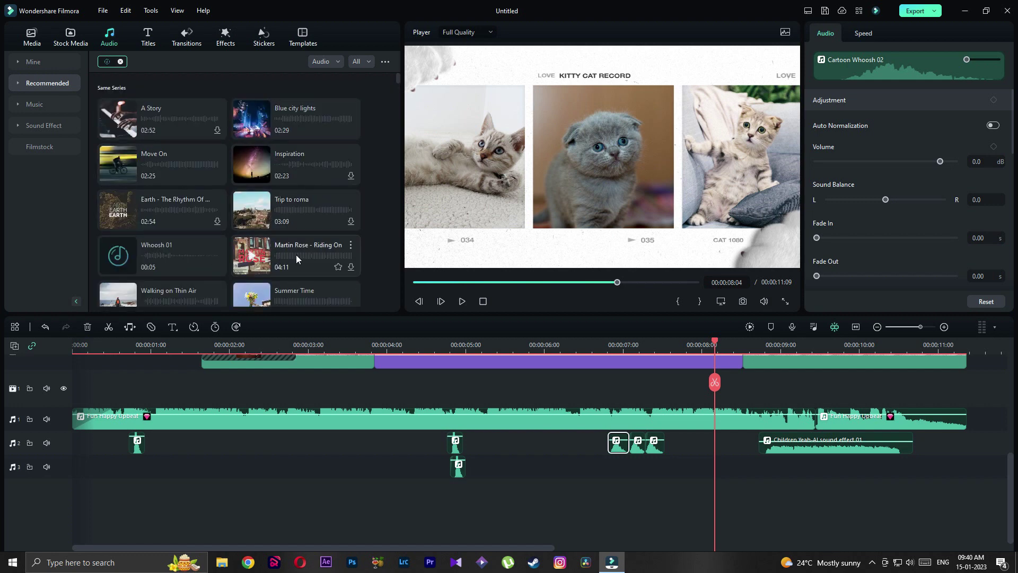
click(627, 497)
- Inspect the opacity setting of Kitty Cat Record Overlay 04 on track 5, keeping it at 100
scroll(610, 472, up, 3)
click(454, 421)
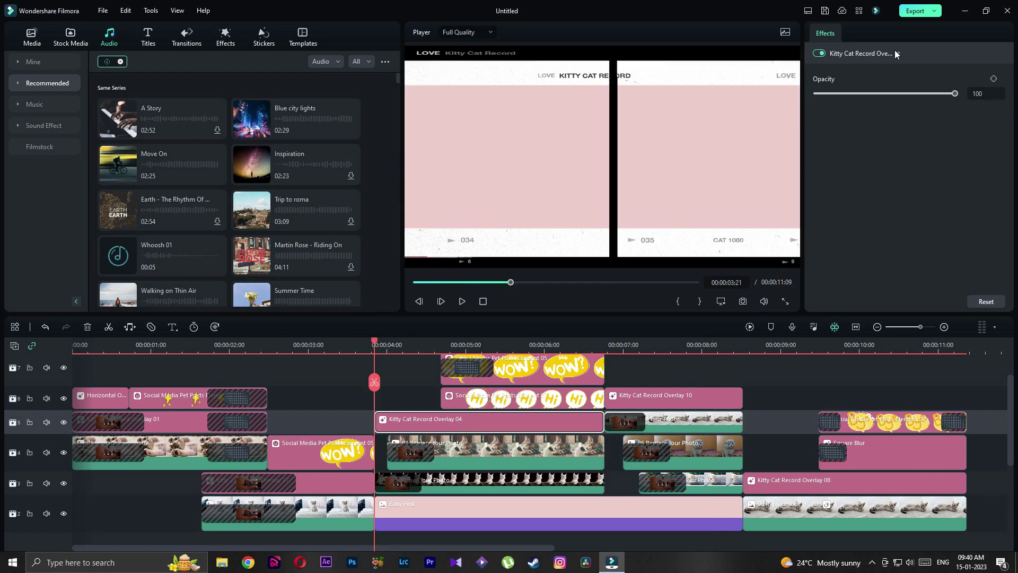
drag(954, 94, 978, 116)
click(303, 404)
scroll(313, 416, up, 1)
scroll(324, 405, down, 2)
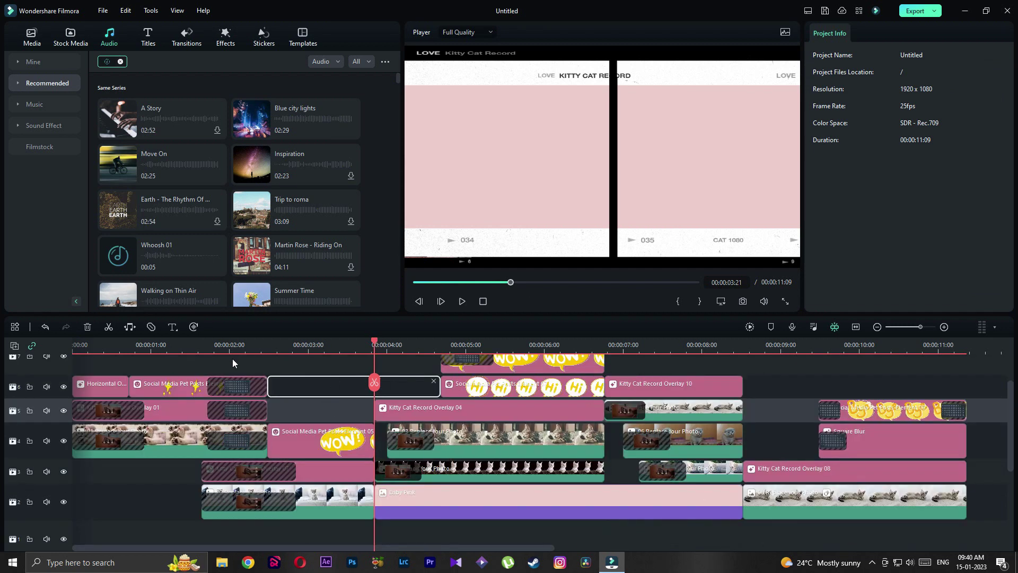
- Select the first photo clip on track 4 and search the favorite audio for "cat"
click(171, 438)
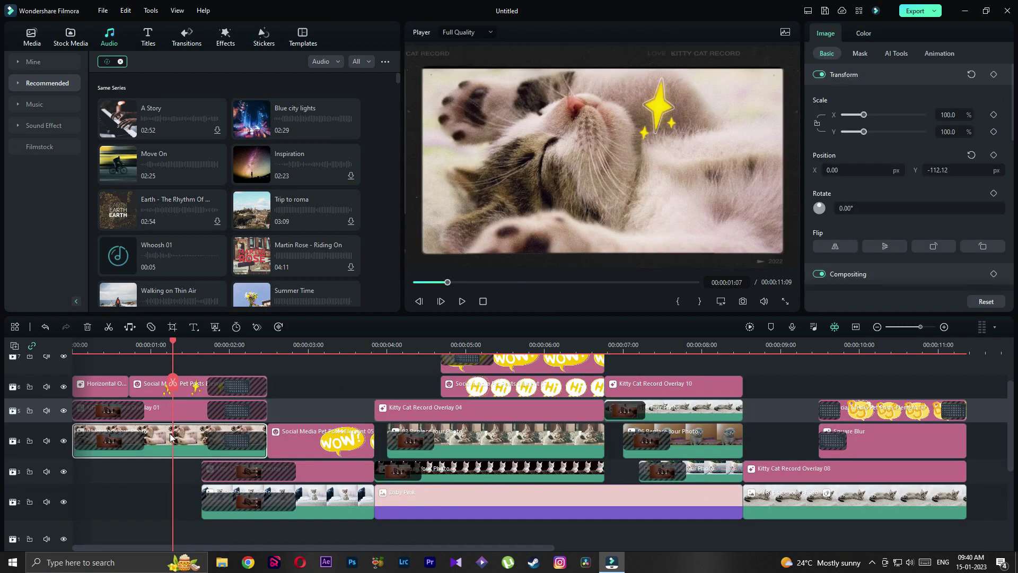
click(33, 62)
click(143, 62)
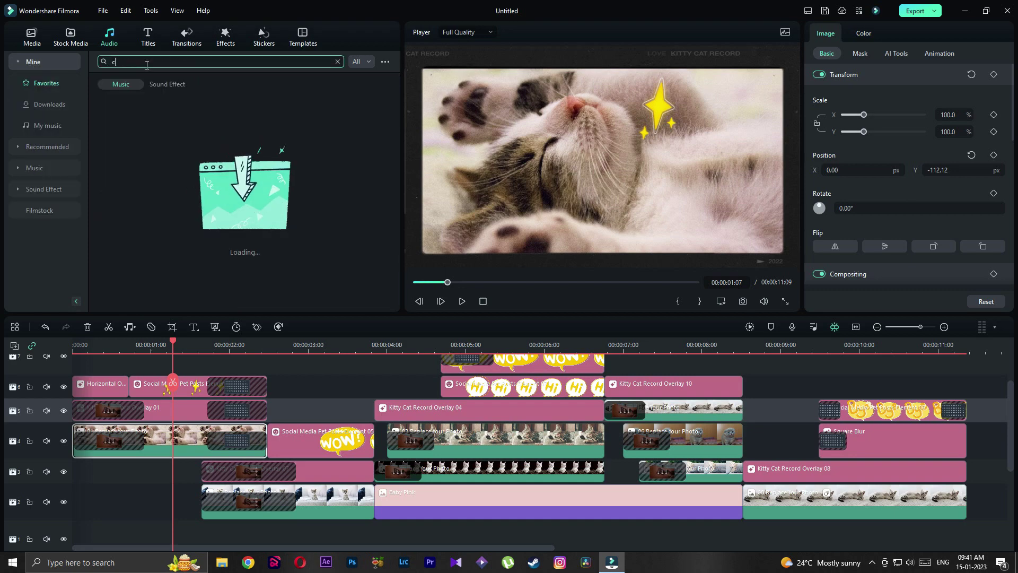
text(cat)
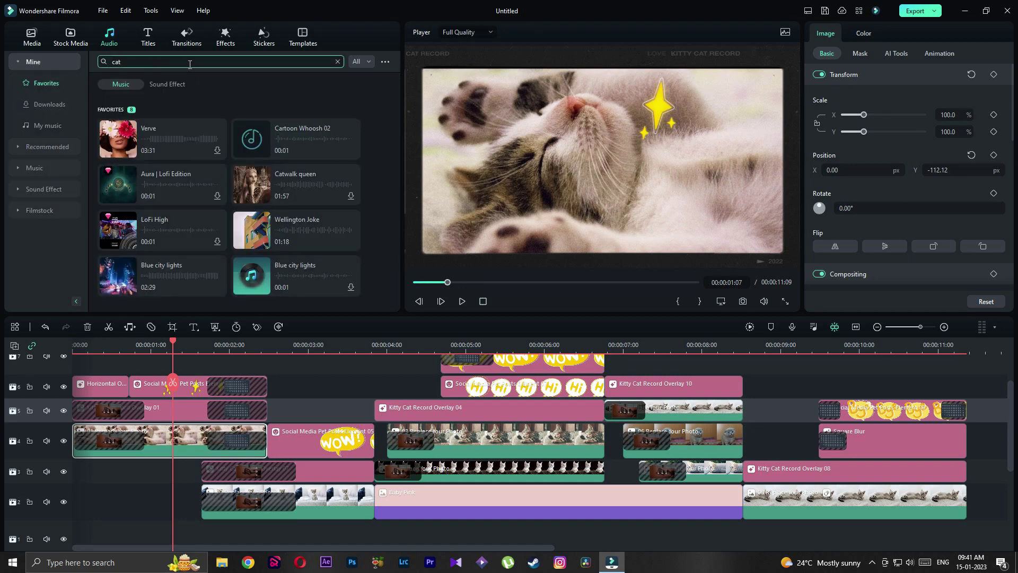
key(Return)
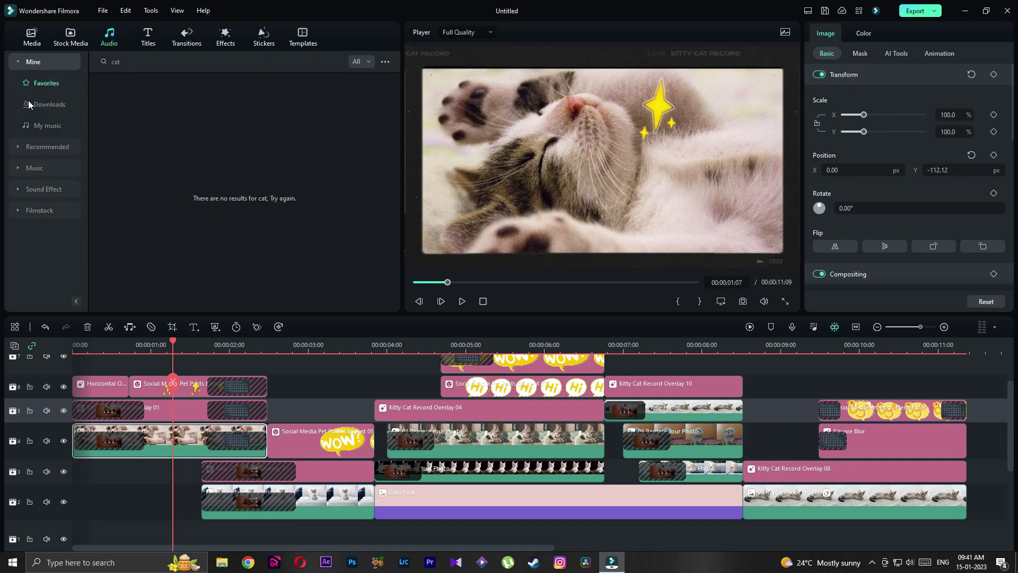
- Search the Pexels stock media for "cat" and show the photo results
click(61, 43)
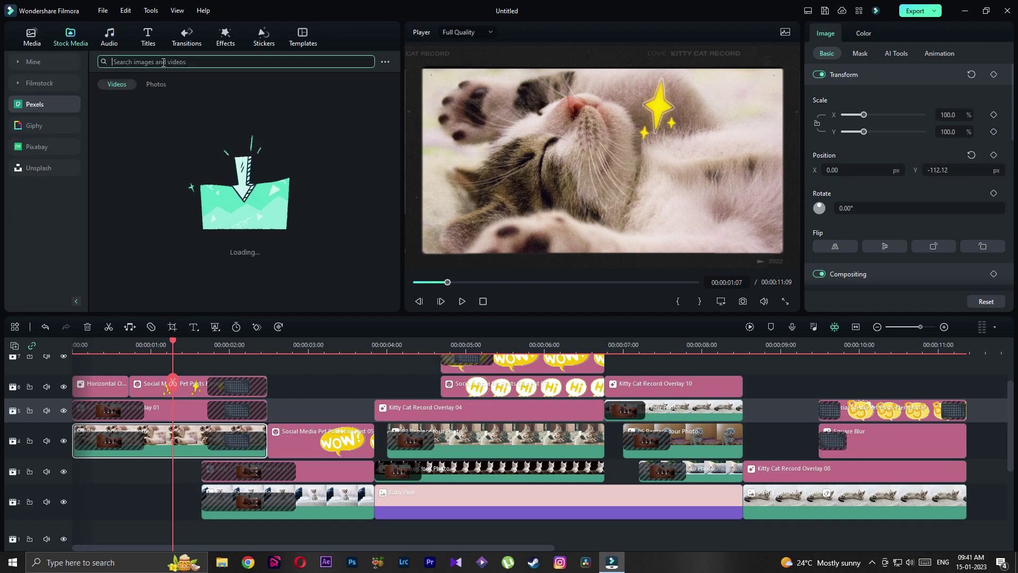
click(163, 62)
text(cat)
key(Return)
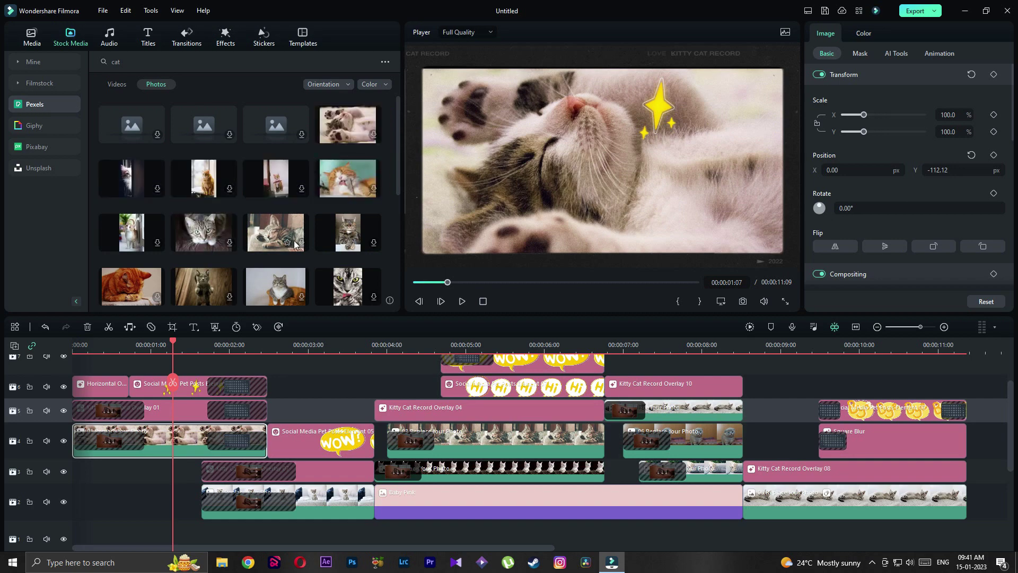
- Download the stock photos of the sleeping tabby, the kitten on its back, the grey-and-white cat and the dark green-eyed cat
click(301, 243)
click(371, 136)
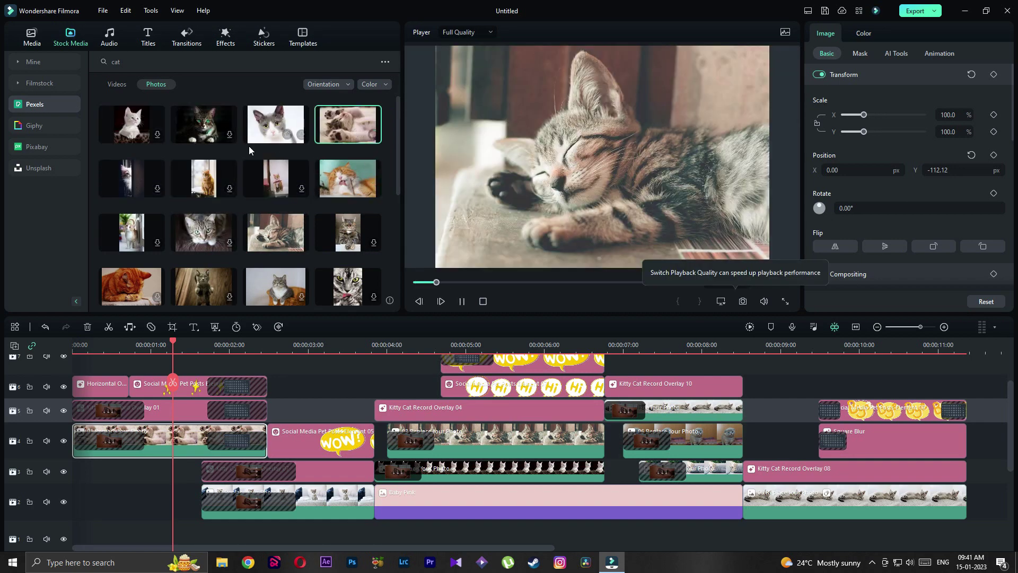
click(305, 137)
click(204, 125)
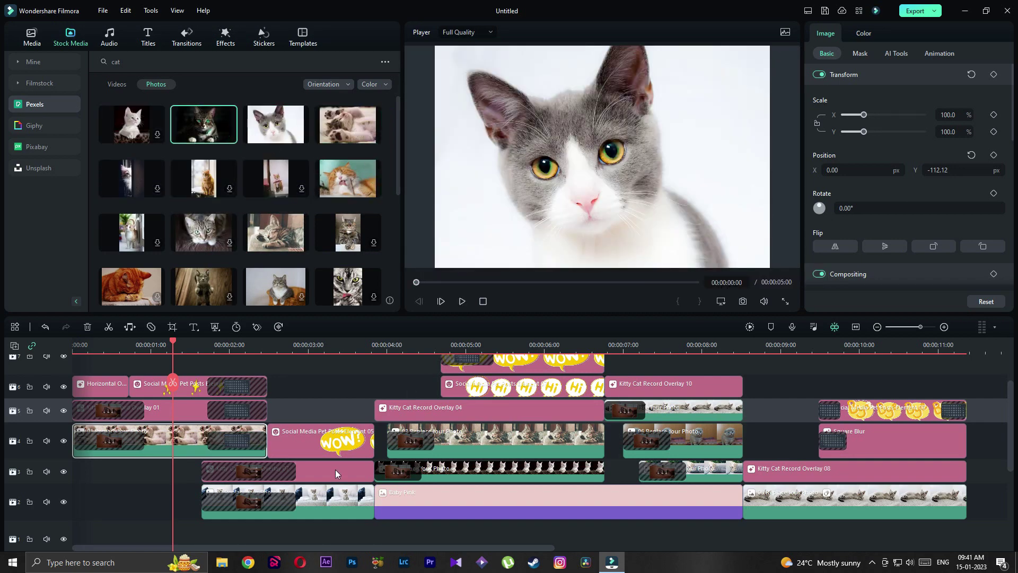
- Examine the template's placeholder photo clips across the timeline tracks
click(434, 482)
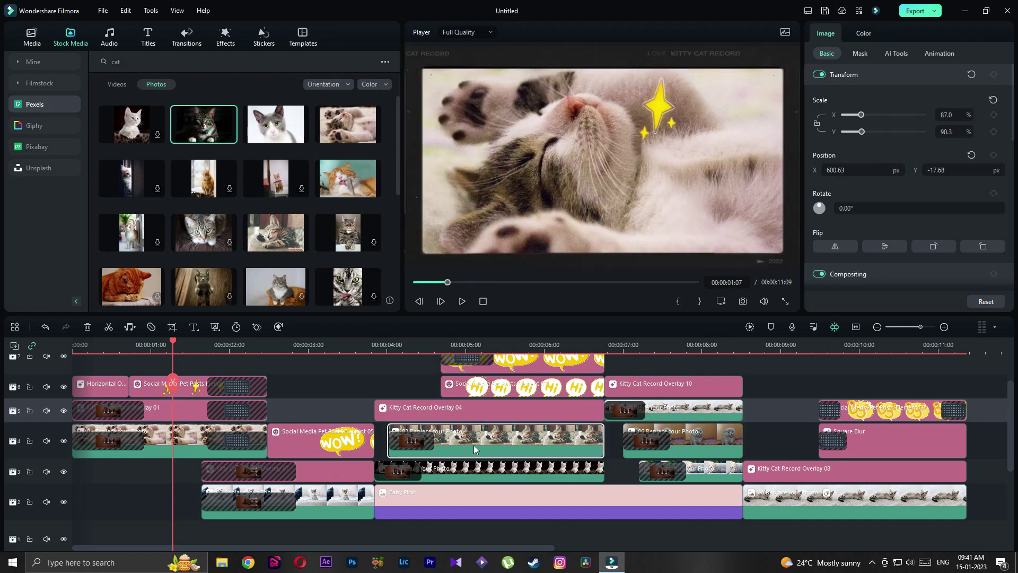
click(719, 410)
click(772, 499)
scroll(774, 426, up, 2)
scroll(773, 426, down, 3)
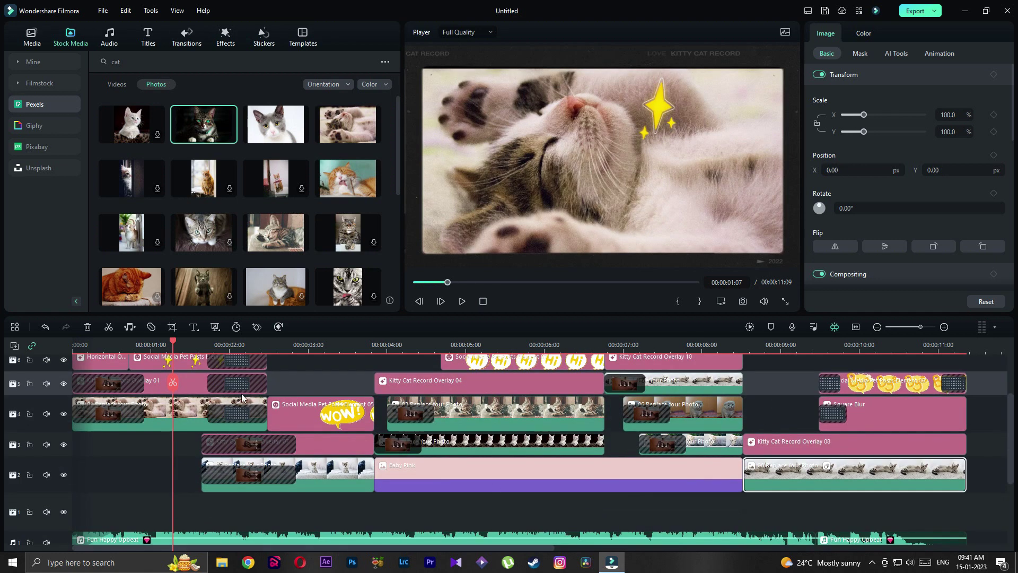
- Download the grey tabby close-up photo and open the list of downloaded stock media
drag(174, 346, 151, 398)
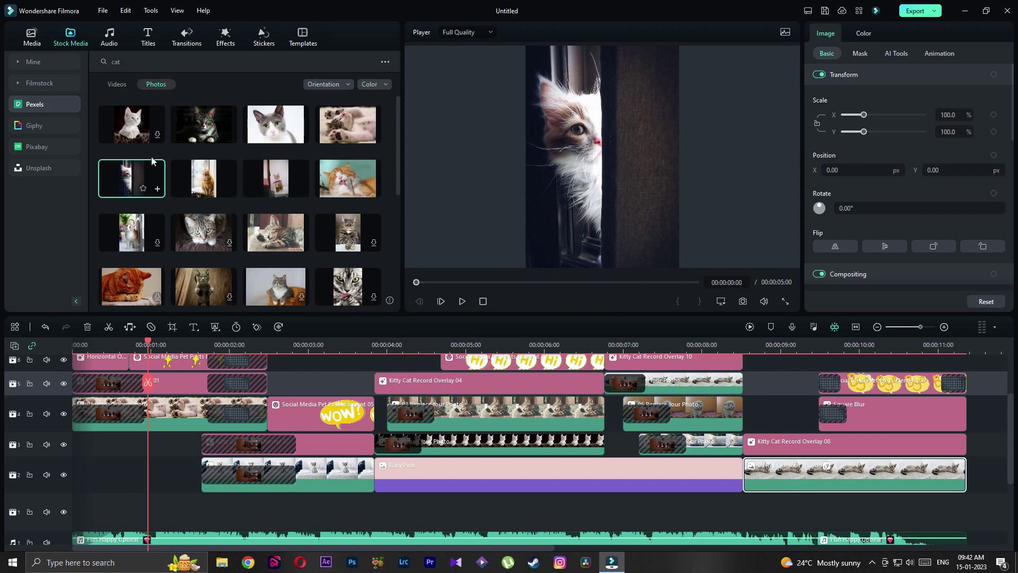
click(197, 243)
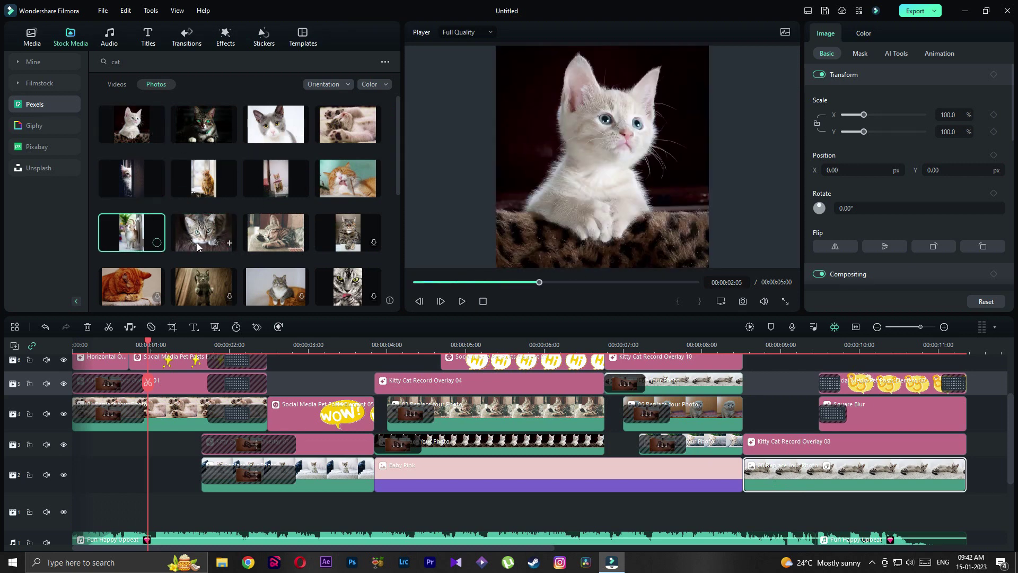
click(42, 62)
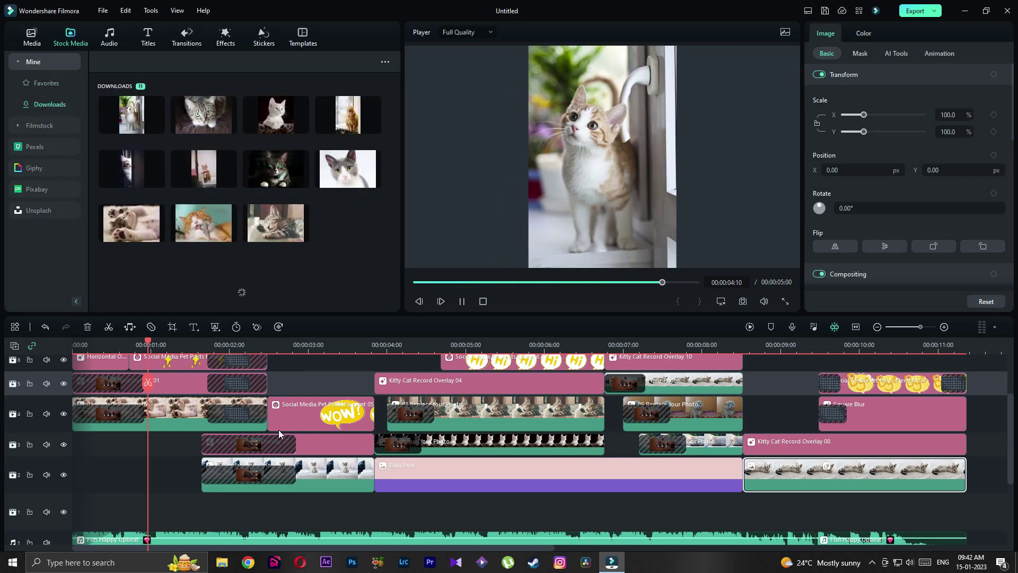
scroll(157, 371, down, 2)
scroll(129, 406, up, 1)
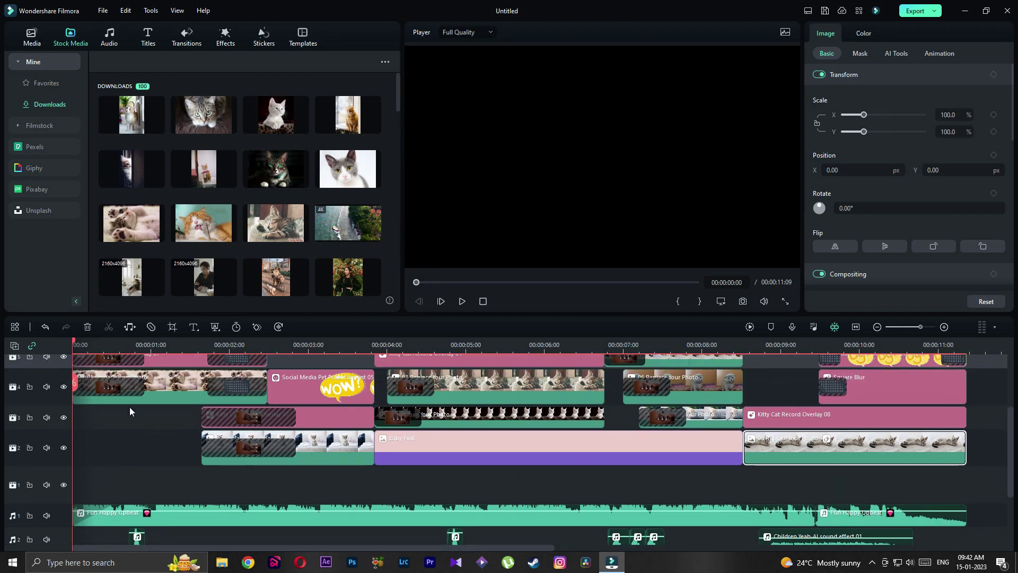
- Find transitions similar to the opening transition of the first photo clip on track 4 and browse the recommendations
right_click(117, 387)
click(127, 396)
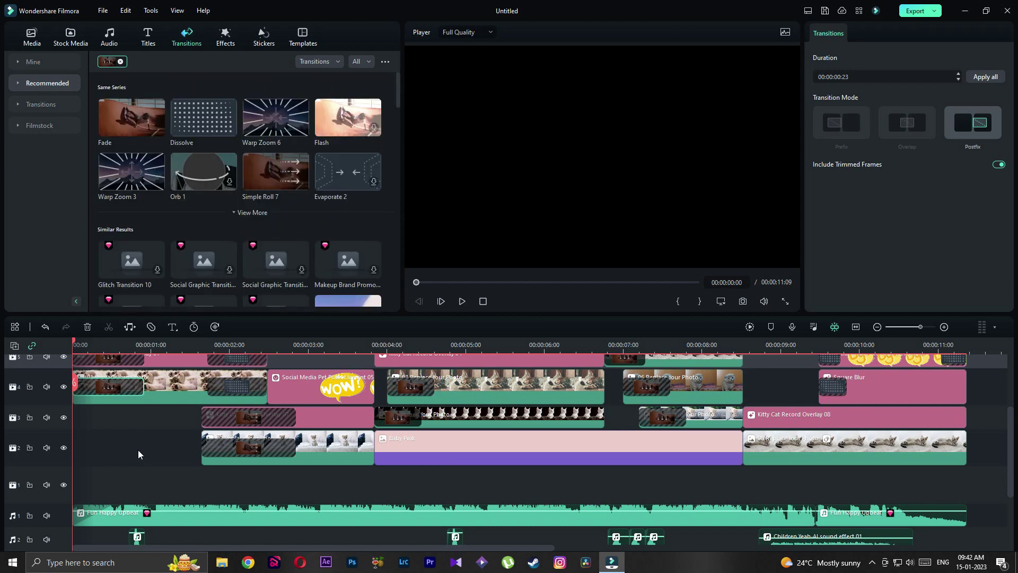
scroll(234, 201, down, 2)
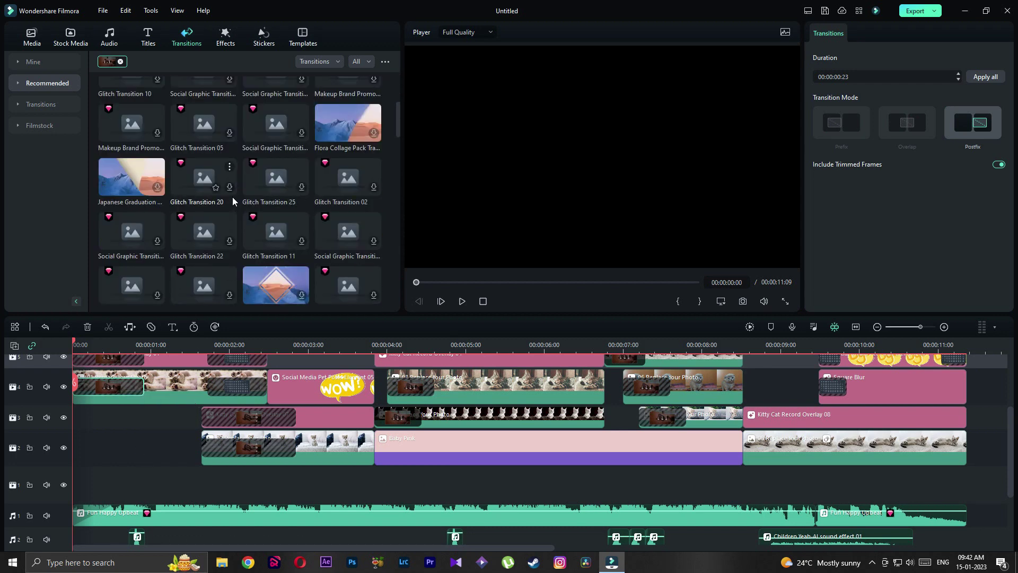
scroll(244, 228, up, 2)
scroll(255, 255, down, 1)
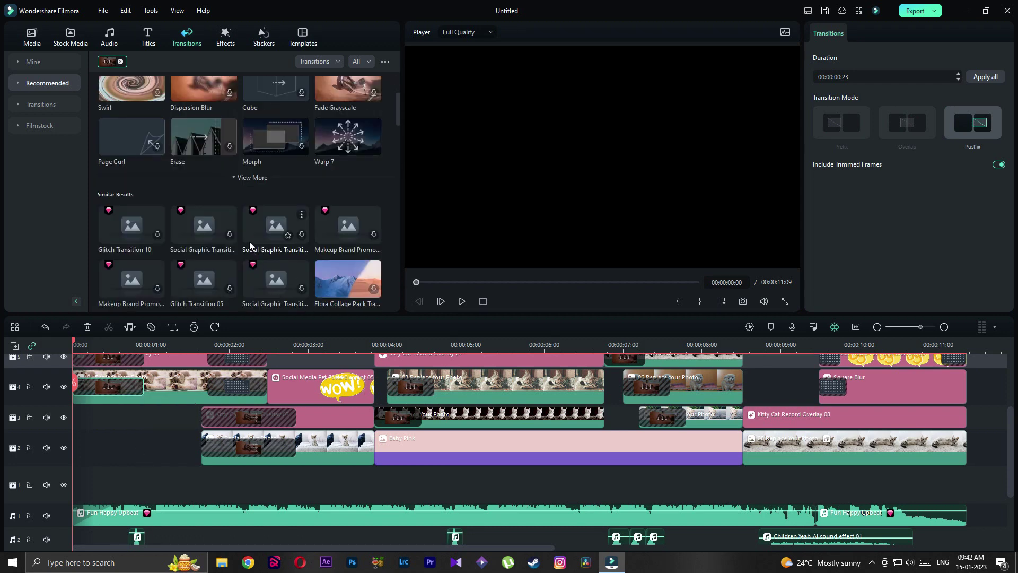
scroll(200, 271, up, 4)
scroll(187, 251, down, 10)
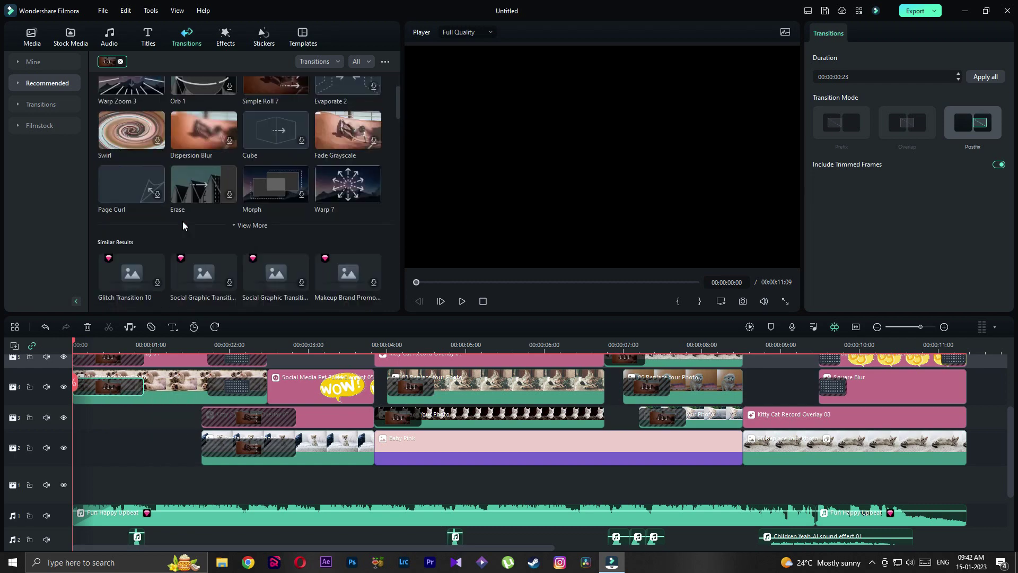
scroll(182, 225, up, 10)
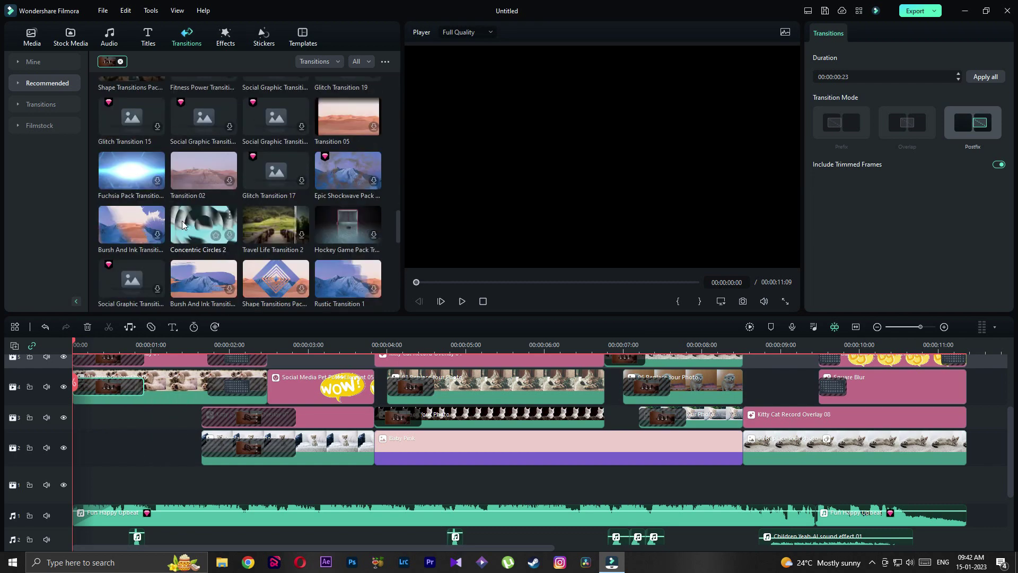
- Place the downloaded sleeping tabby photo at the start of video track 1 and trim its duration to 00:00:02:13
click(71, 37)
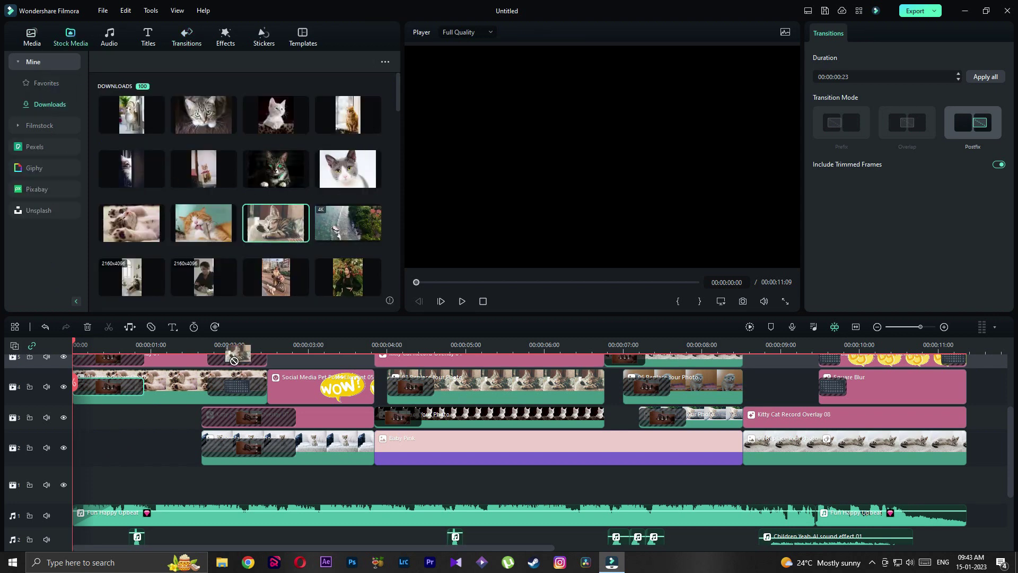
drag(234, 361, 83, 485)
drag(464, 483, 260, 470)
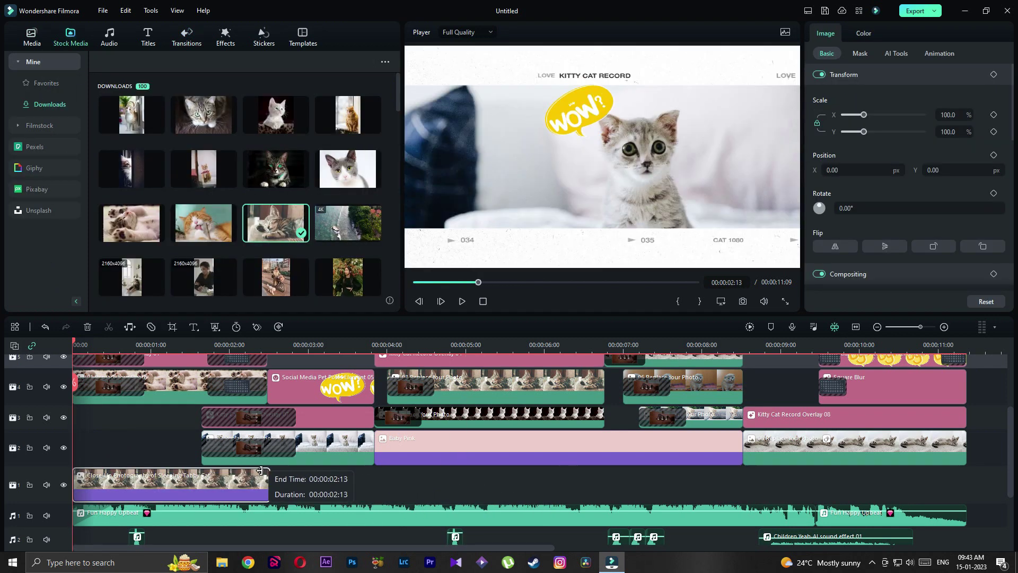
- Replace the opening placeholder on video track 4 with the sleeping tabby photo, keeping both transitions, and delete the placeholder
drag(190, 395, 430, 486)
drag(257, 485, 258, 387)
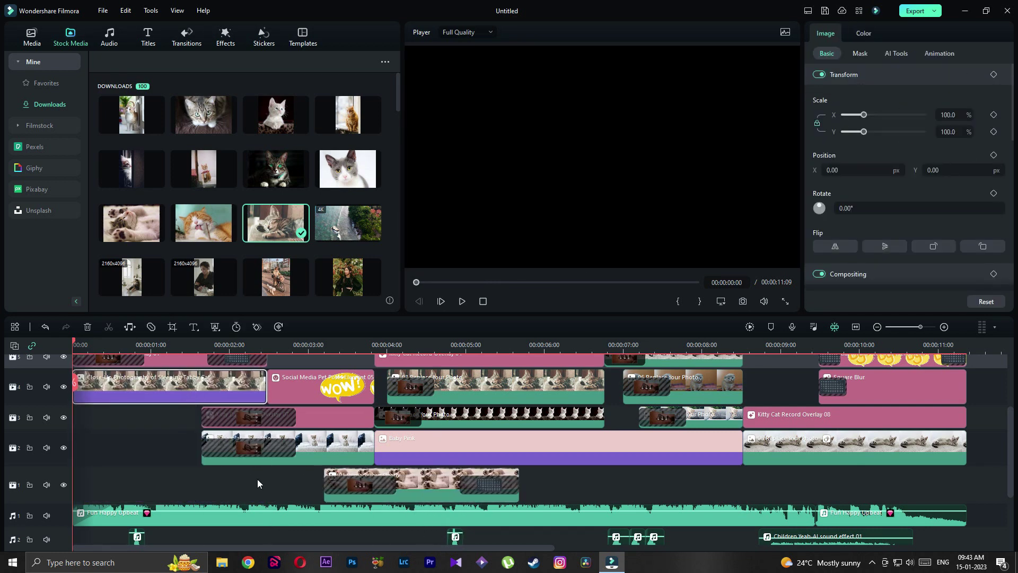
drag(366, 485, 103, 391)
drag(480, 487, 252, 394)
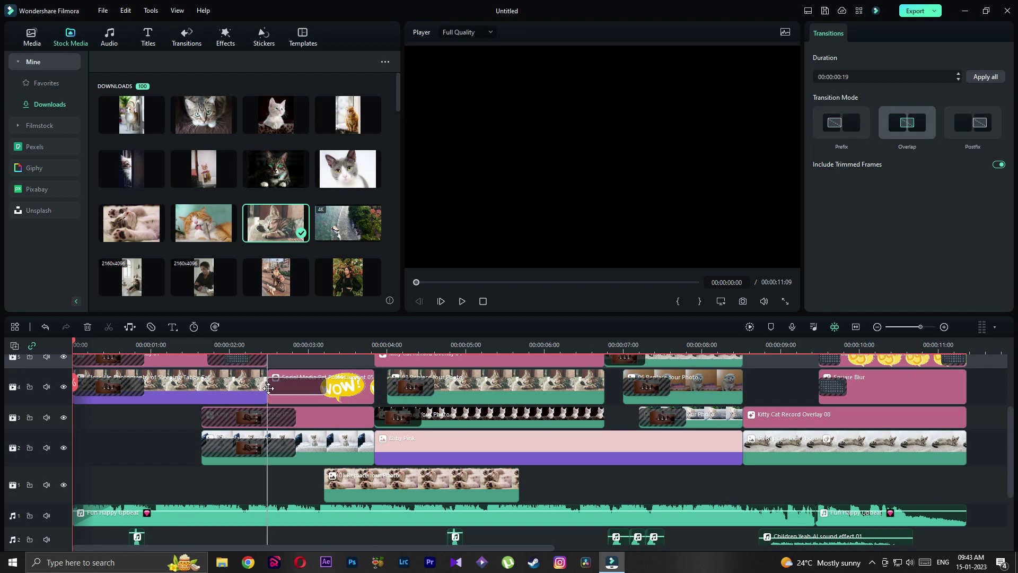
click(405, 489)
key(Delete)
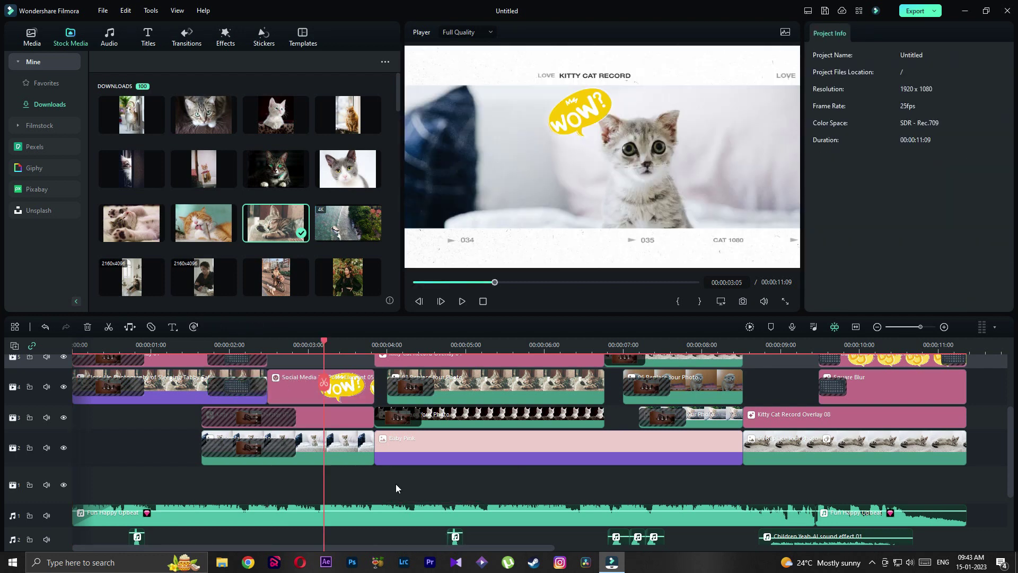
drag(325, 342, 182, 367)
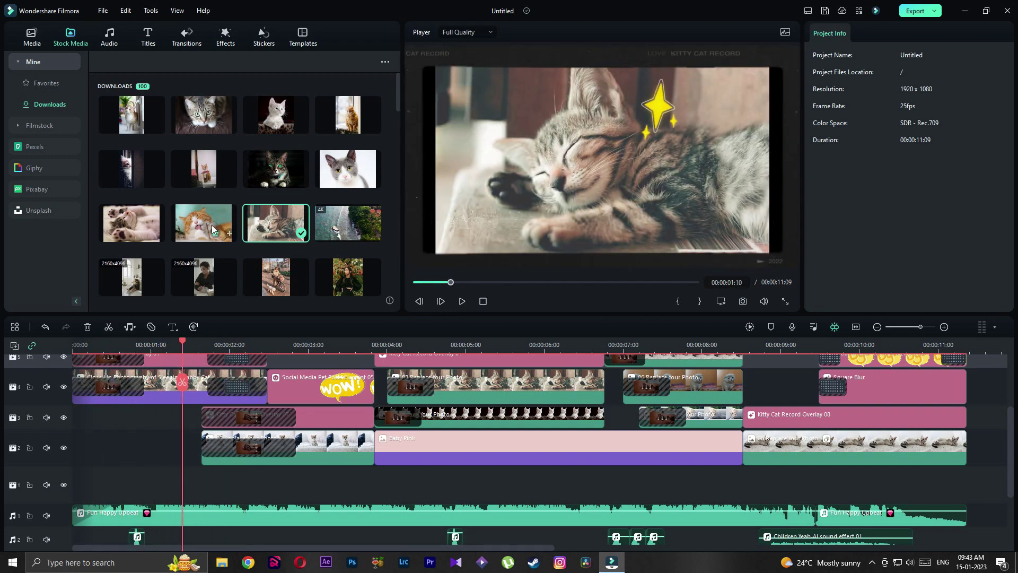
- Replace the first placeholder on video track 2 with the brown cat with green eyes photo, trimmed to fit with its opening transition, and delete the placeholder
click(255, 348)
drag(269, 183, 223, 484)
drag(595, 483, 373, 471)
drag(263, 448, 262, 483)
drag(291, 450, 581, 484)
drag(340, 488, 339, 452)
click(556, 492)
key(Delete)
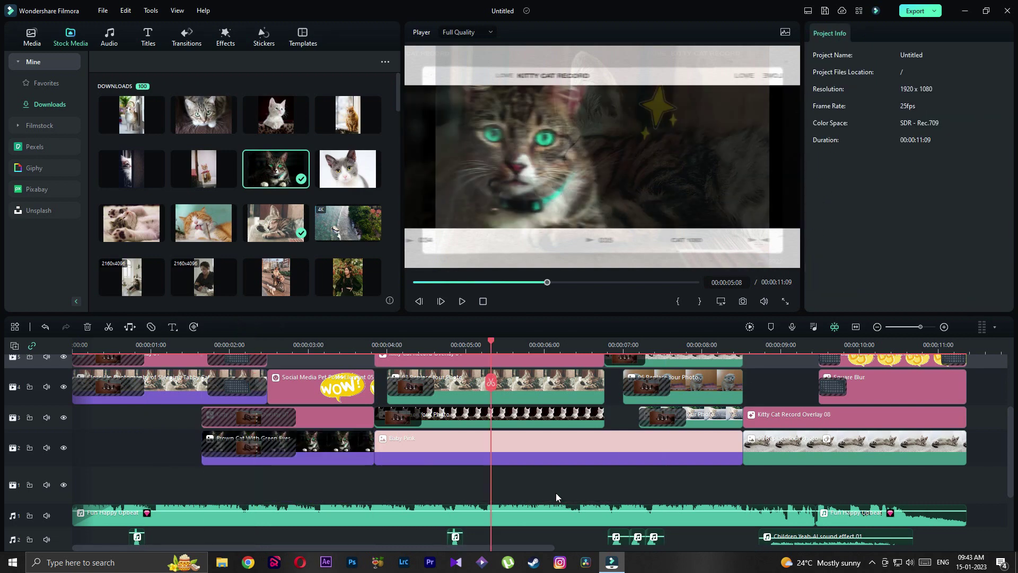
- Move the WOW sticker off the cat's face to X -357.16, Y 217.24 and rotate it to 336.51°
drag(490, 344, 353, 374)
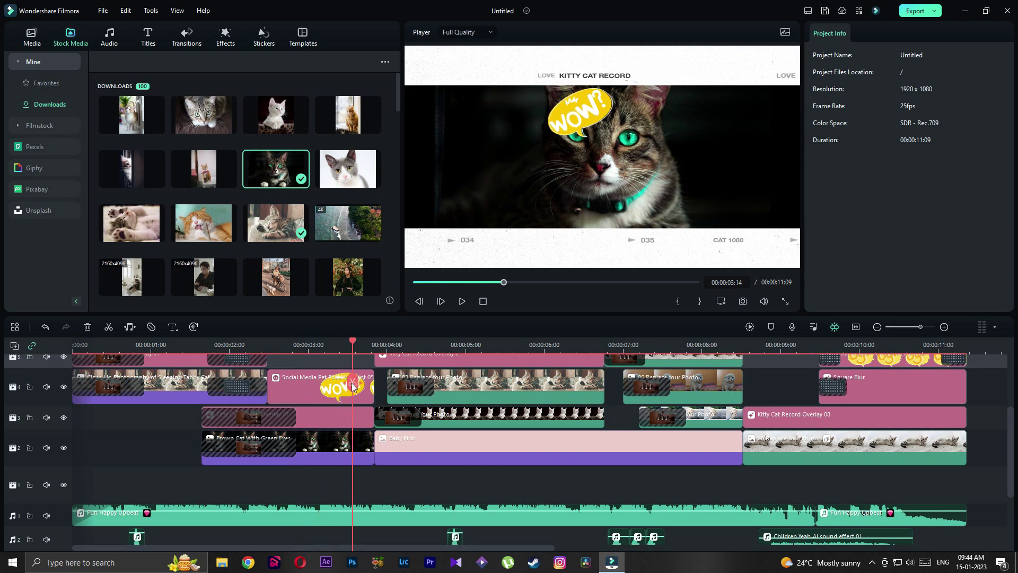
click(527, 209)
drag(554, 113, 501, 117)
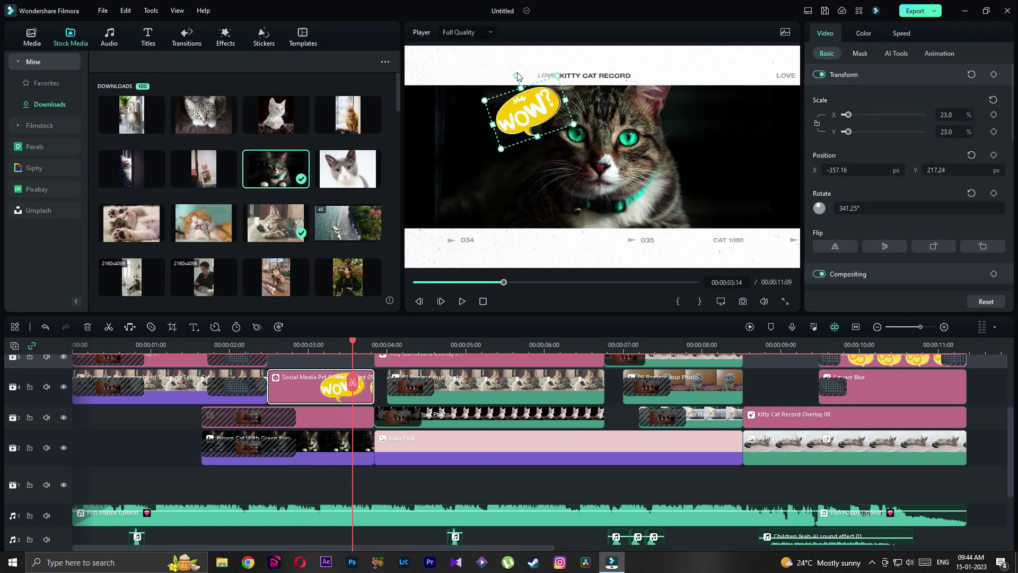
drag(523, 73, 515, 71)
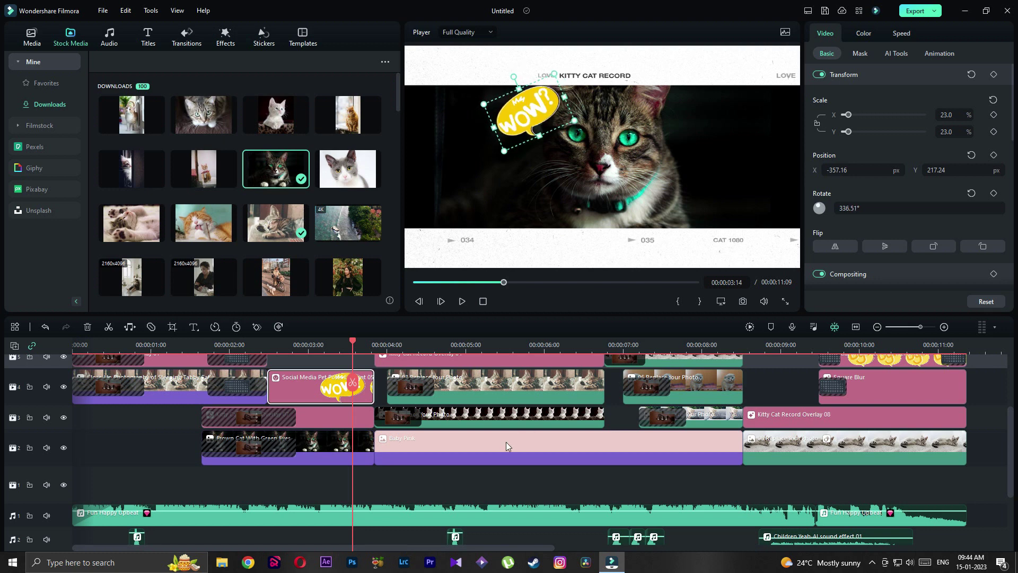
click(501, 480)
- Replace the white kitten placeholder on video track 3 with the grey-and-white cat photo trimmed to 00:00:02:23, and delete the placeholder
drag(382, 350, 439, 398)
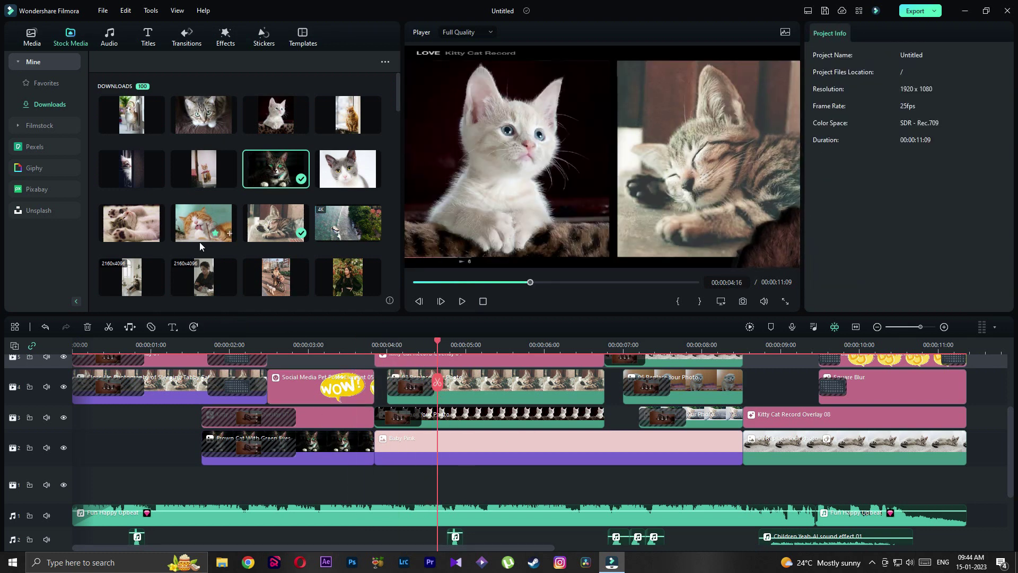
drag(331, 167, 389, 484)
drag(767, 486, 603, 485)
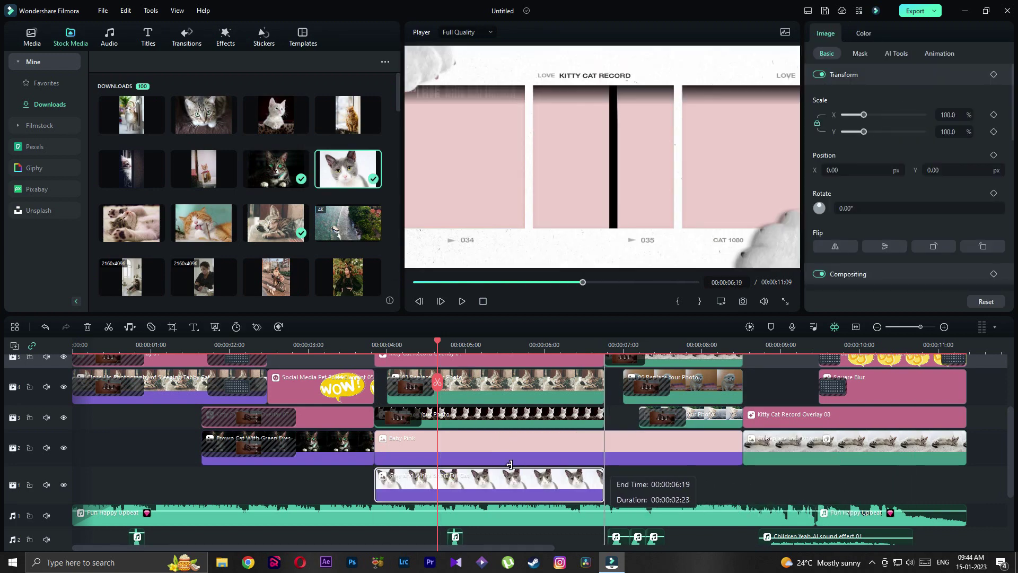
click(492, 415)
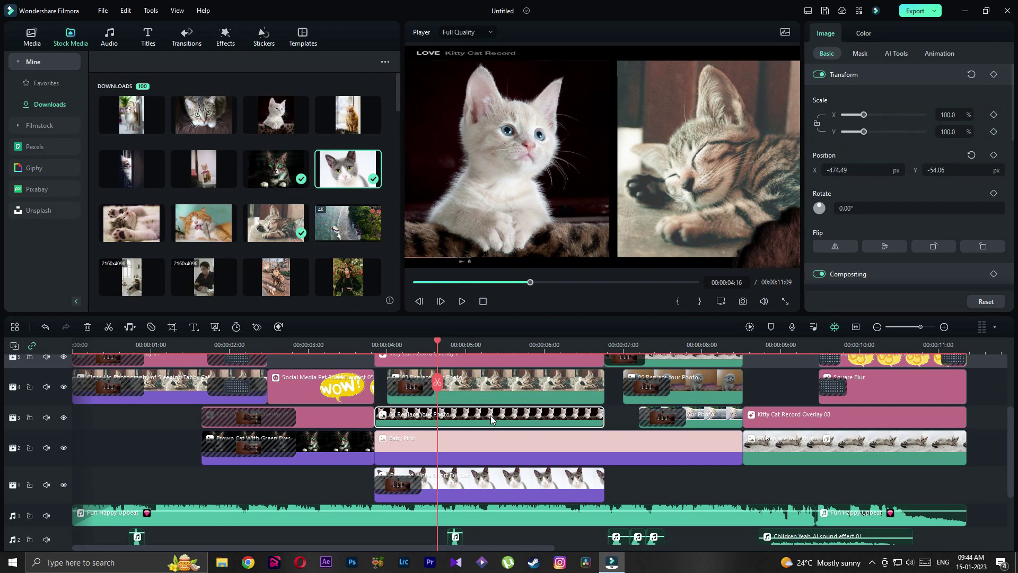
drag(491, 415, 739, 487)
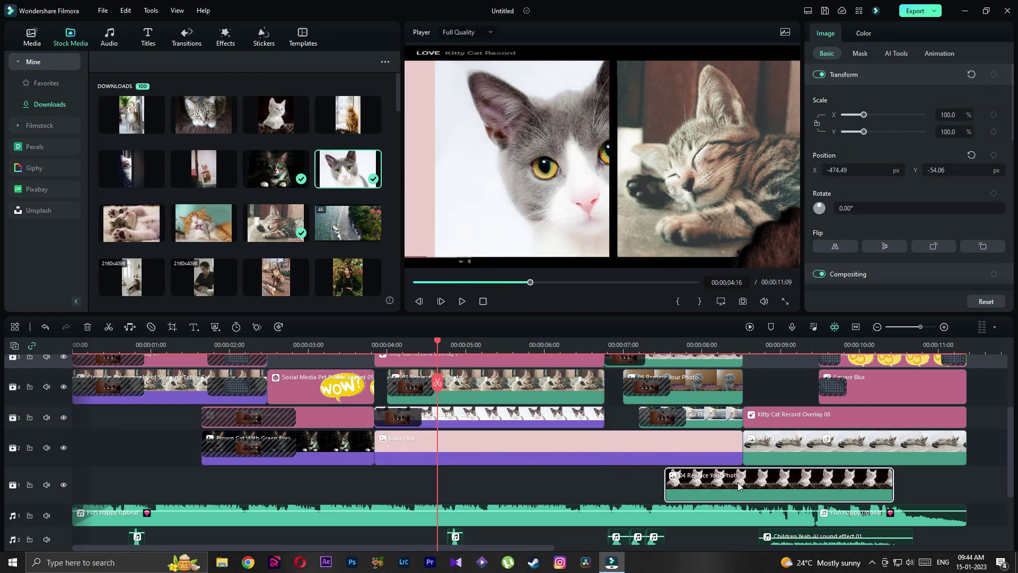
key(Delete)
- Replace the sleeping tabby placeholder on video track 4 with the trimmed sleeping cat with raised paws photo, keeping its transition, and delete the placeholder
click(483, 392)
drag(139, 224, 407, 482)
drag(778, 484, 603, 473)
drag(413, 387, 409, 483)
drag(447, 381, 699, 484)
drag(496, 489, 498, 395)
click(694, 479)
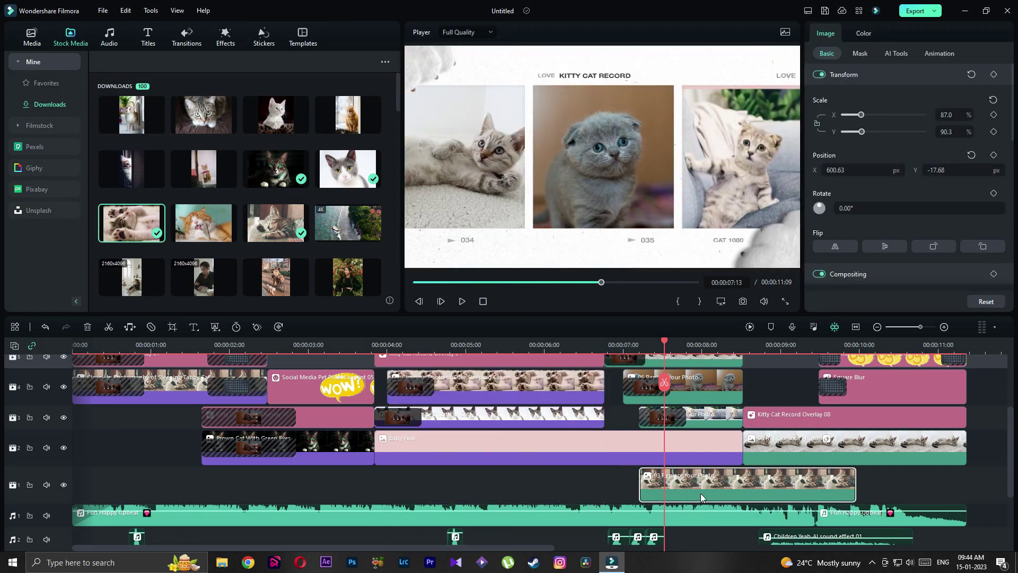
key(Delete)
- Replace the lying-kitten placeholder on video track 5 with the white and grey kitten photo, trimmed to the same end and keeping the opening transition
scroll(695, 479, up, 1)
click(699, 398)
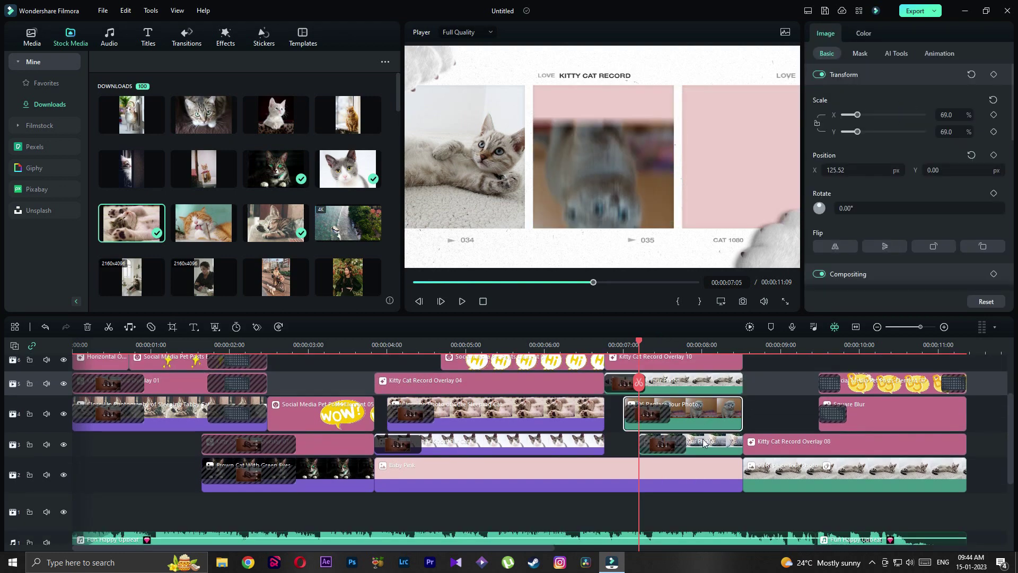
click(700, 446)
drag(276, 114, 621, 485)
scroll(622, 482, up, 1)
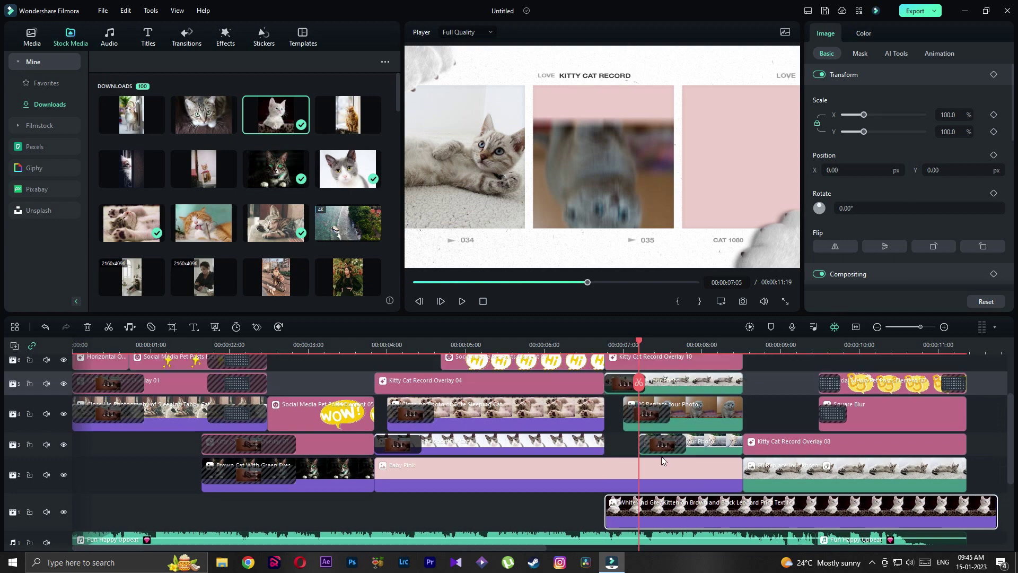
drag(623, 388, 626, 510)
drag(996, 519, 742, 507)
drag(716, 384, 927, 551)
scroll(732, 499, up, 1)
drag(708, 515, 707, 390)
- Try to delete the removed lying-kitten placeholder from video track 1, and undo the deletion
click(847, 521)
key(Delete)
key(ctrl+z)
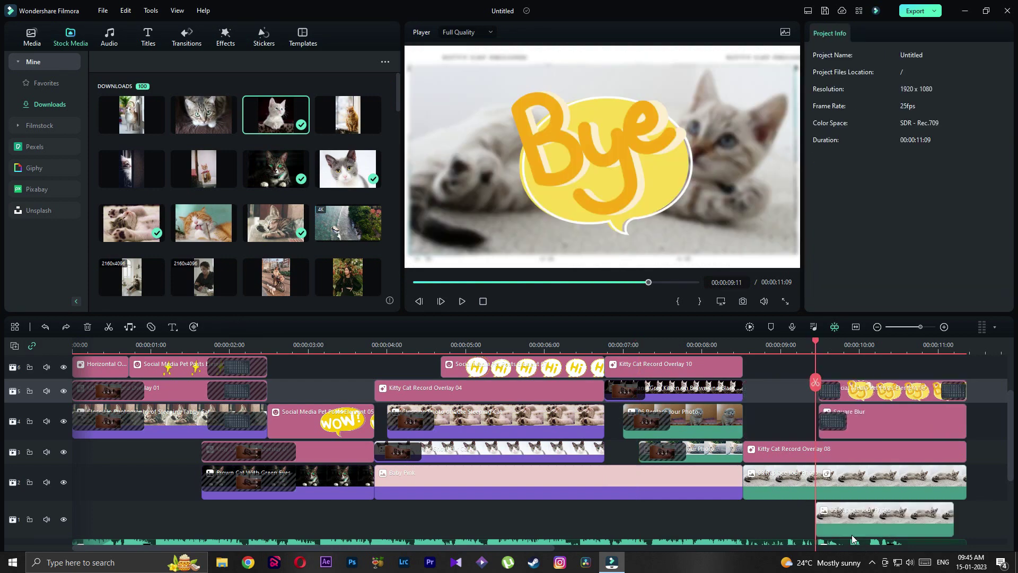
click(870, 526)
key(Delete)
key(ctrl+y)
right_click(869, 524)
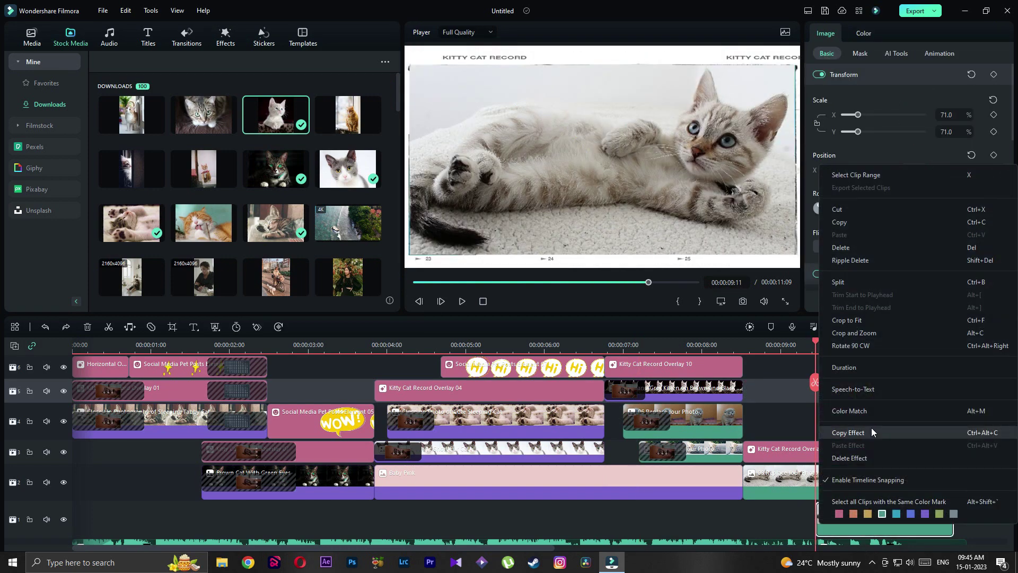
click(870, 248)
key(ctrl+z)
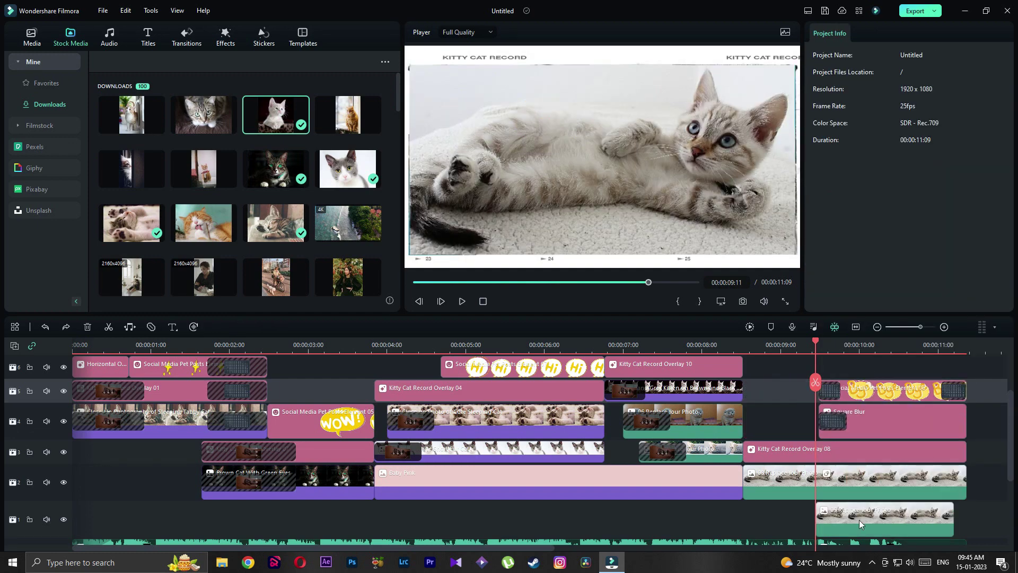
key(ctrl+y)
- Replace the 06 placeholder on video track 4 with the short-coated grey cat photo, trimmed to the same end, and move the placeholder past the template's end
drag(644, 347, 582, 347)
drag(592, 384, 554, 384)
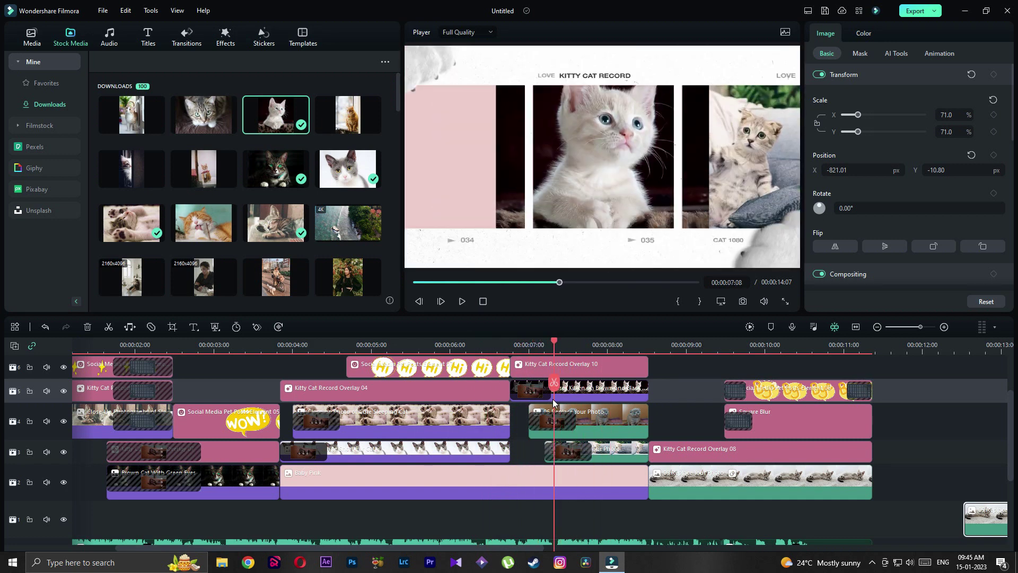
drag(223, 124, 530, 518)
drag(921, 517, 648, 517)
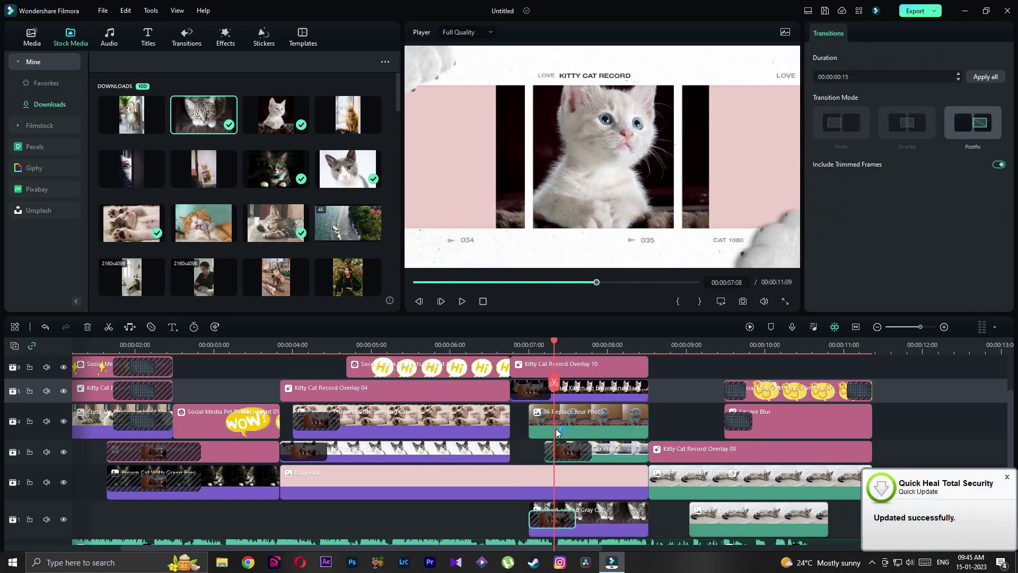
drag(558, 430, 944, 424)
drag(603, 519, 622, 415)
click(619, 451)
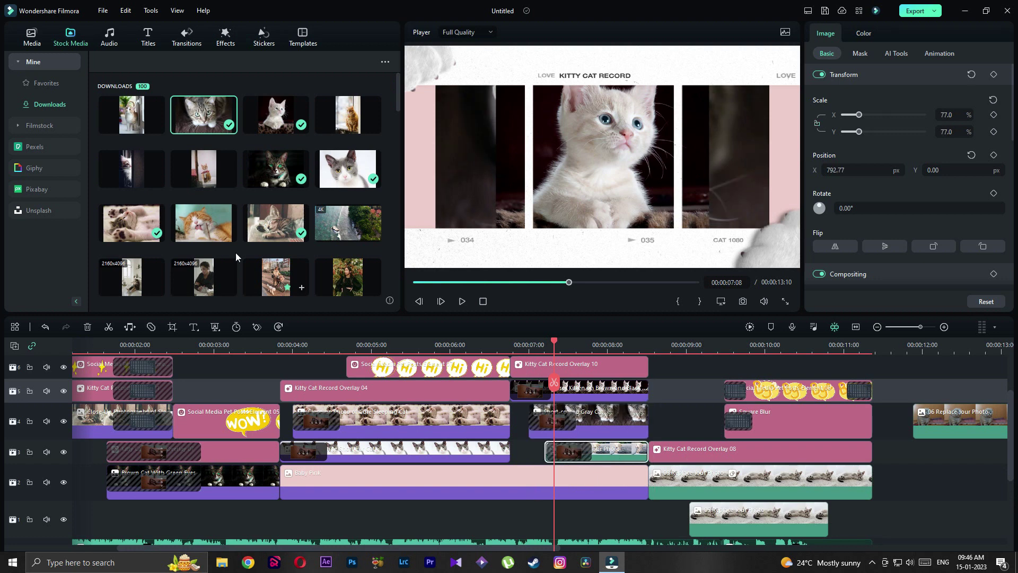
drag(117, 164, 549, 517)
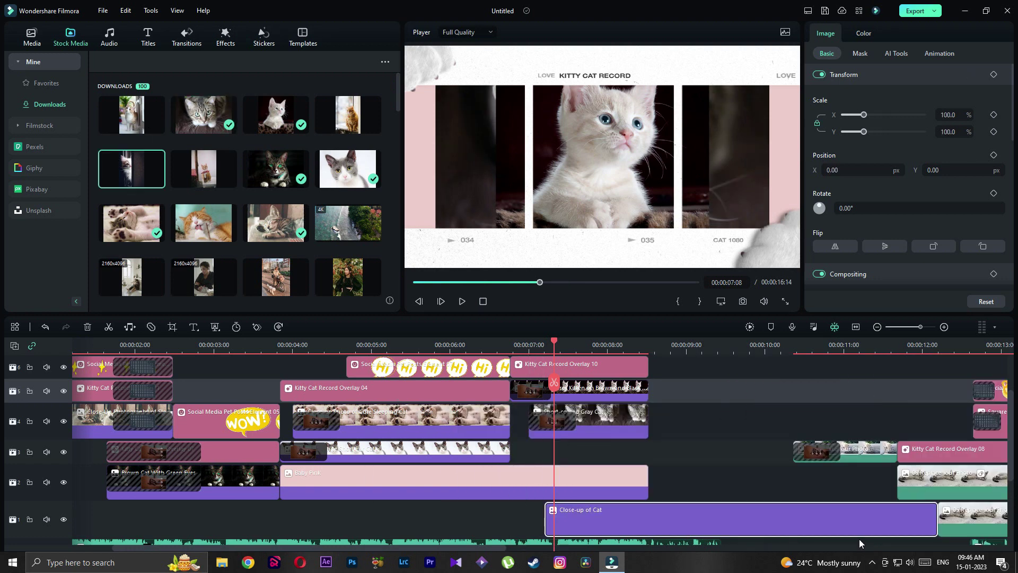
key(ctrl+z)
- Replace the last placeholder on video track 3 with the Close-up of Cat photo, trimmed to end at 00:00:08:13 and keeping the opening transition
drag(743, 521, 966, 519)
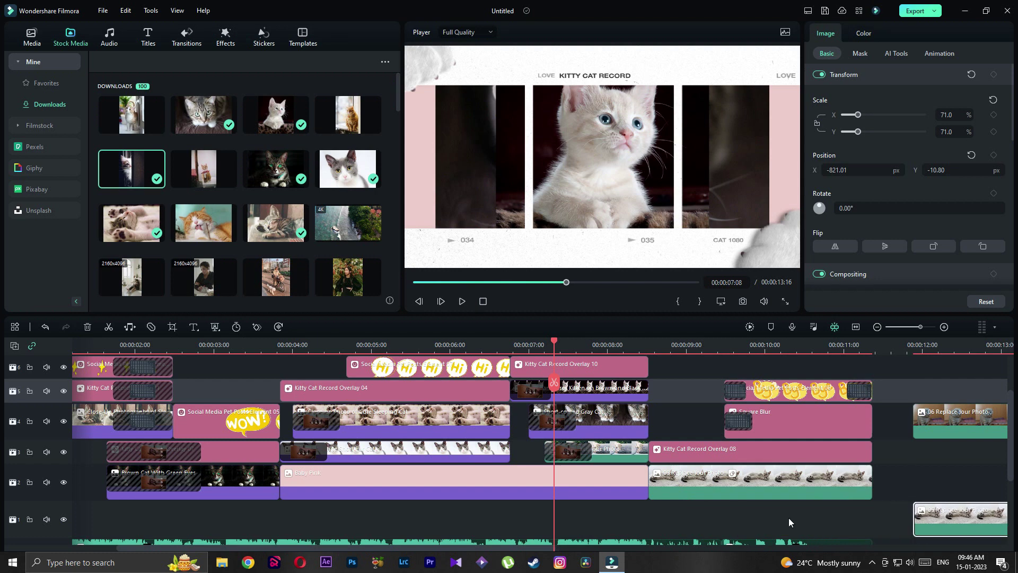
drag(164, 216, 470, 515)
drag(858, 517, 648, 517)
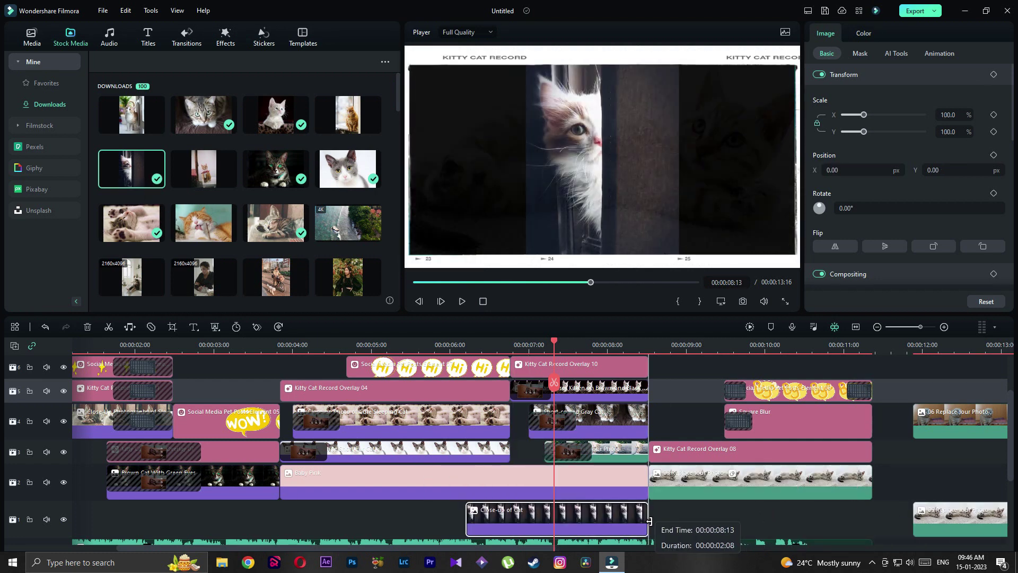
drag(468, 517, 543, 518)
drag(568, 454, 559, 520)
drag(593, 456, 713, 533)
drag(618, 531, 617, 455)
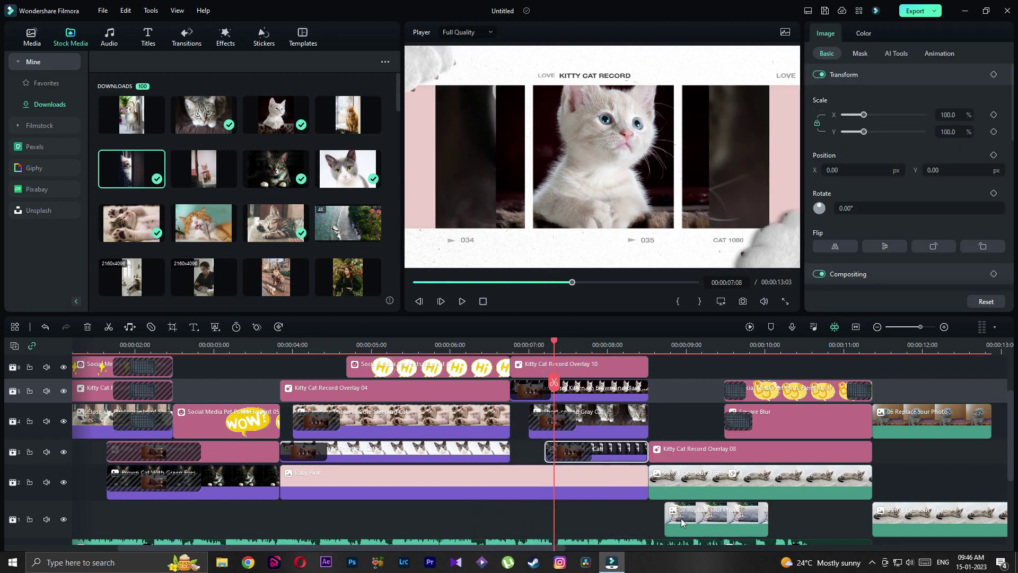
- Gather the leftover placeholder clips beyond the end of the template and delete them together
drag(909, 525, 1002, 523)
drag(785, 424, 1005, 426)
drag(504, 520, 916, 485)
drag(818, 409, 1005, 543)
click(612, 444)
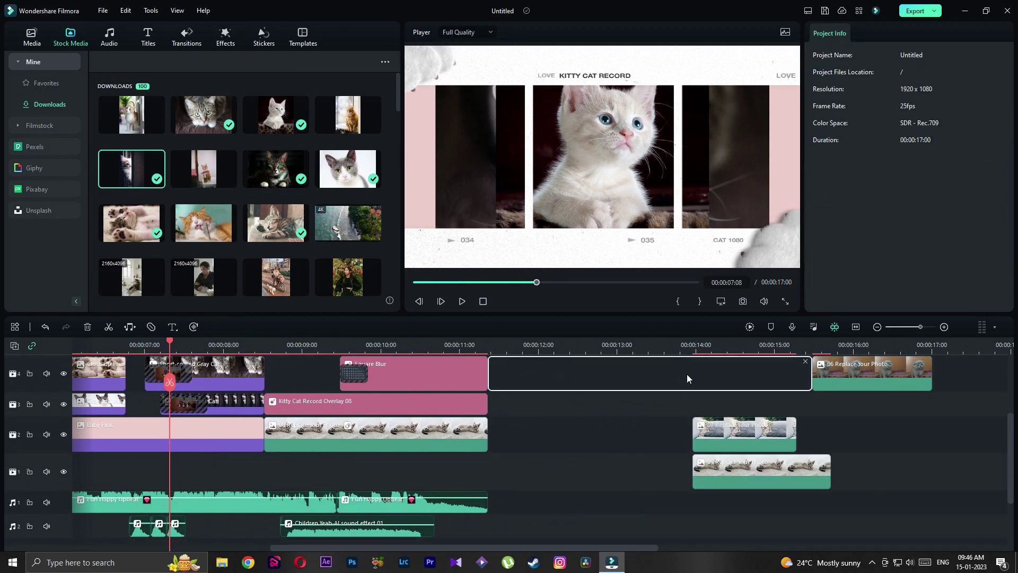
drag(686, 374, 874, 485)
key(Delete)
scroll(871, 482, left, 8)
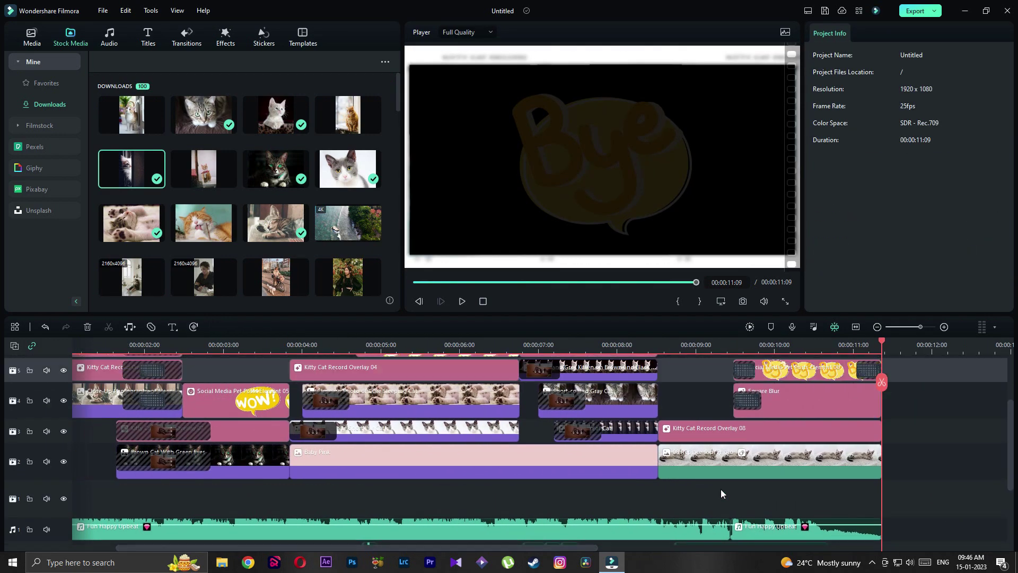
scroll(721, 489, up, 2)
- Scale down the white and grey kitten photo on video track 5 at 00:00:07:18 so it fits the middle frame
drag(882, 351, 618, 413)
click(609, 428)
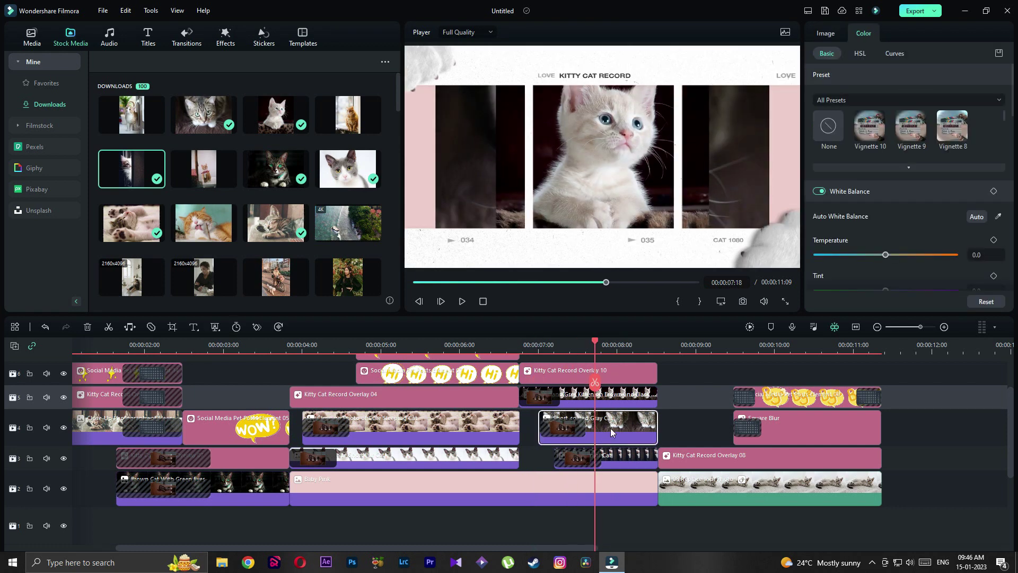
click(627, 185)
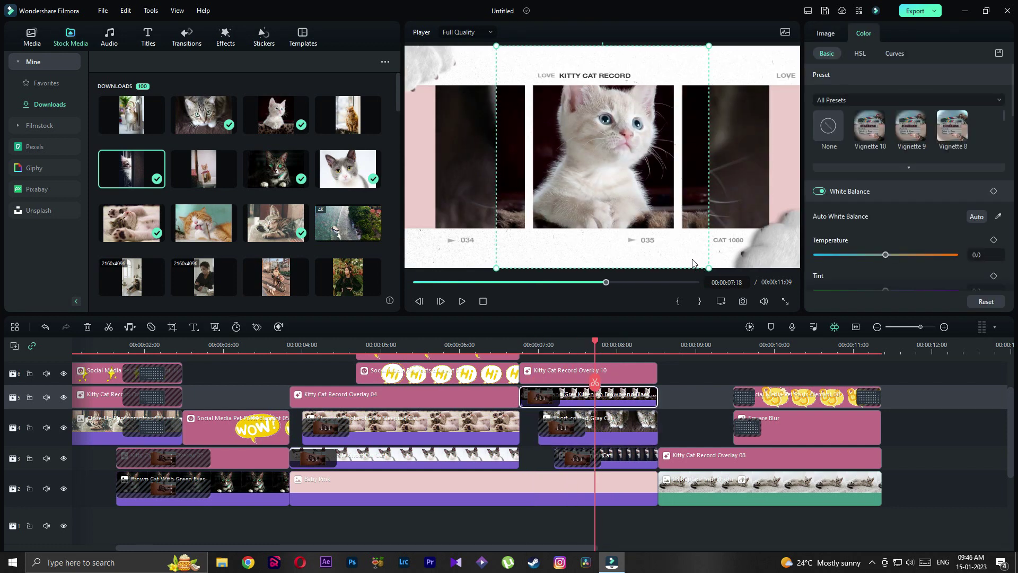
drag(694, 260, 671, 236)
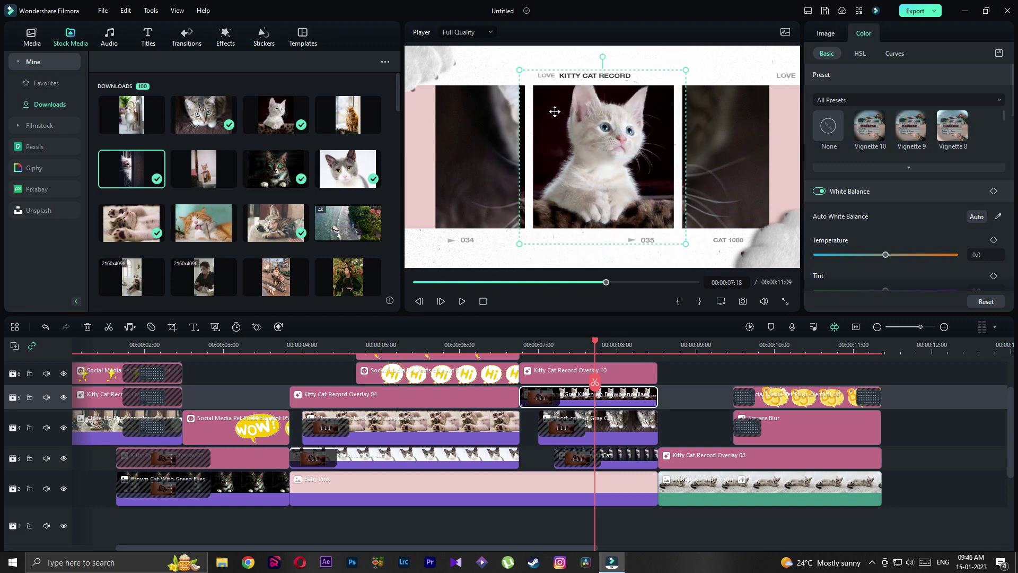
drag(520, 69, 538, 85)
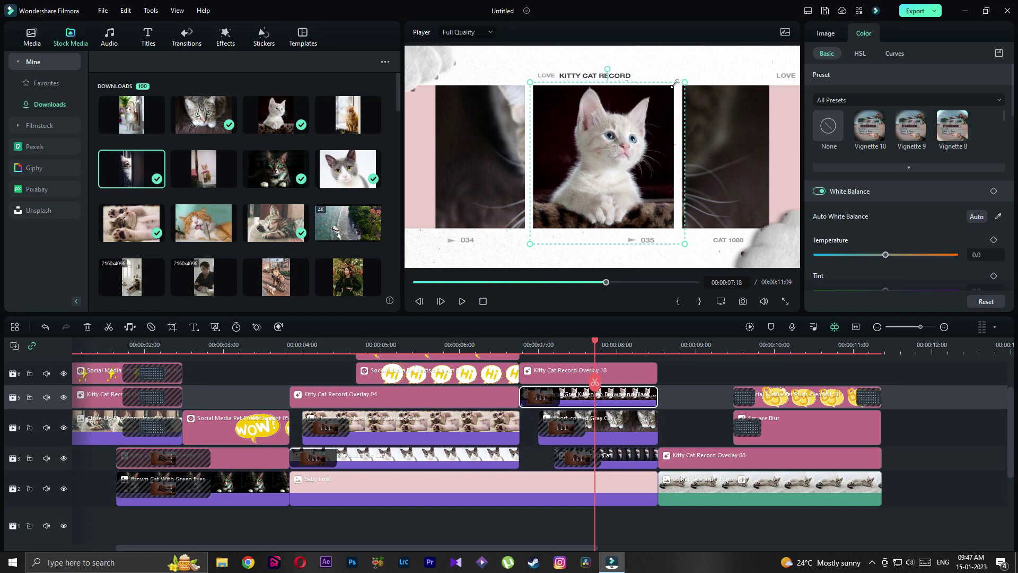
drag(672, 85, 668, 88)
- Fit the short-coated grey cat photo into the left picture frame, and select the Close-up of Cat clip on video track 3
click(613, 435)
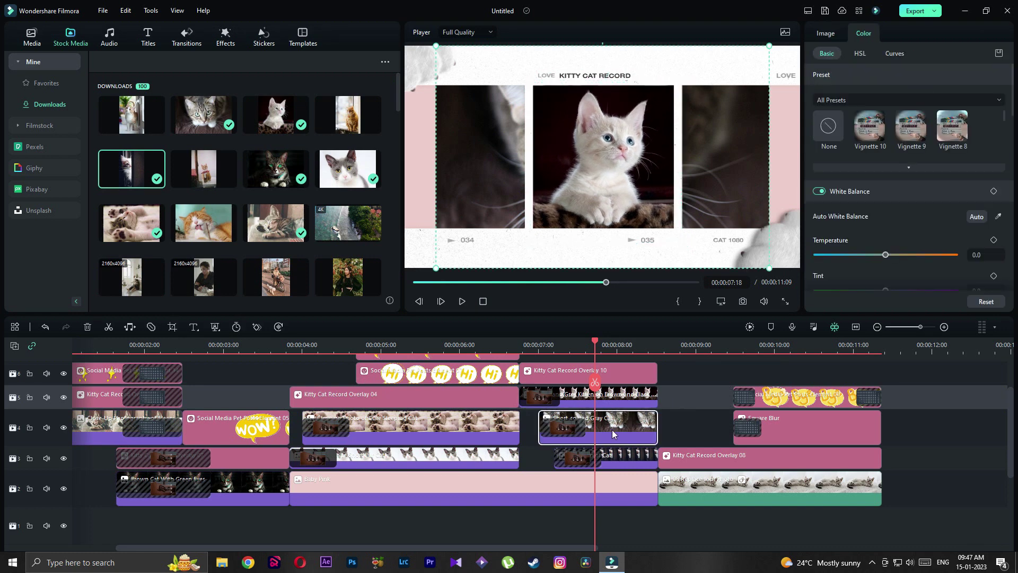
drag(492, 212, 318, 210)
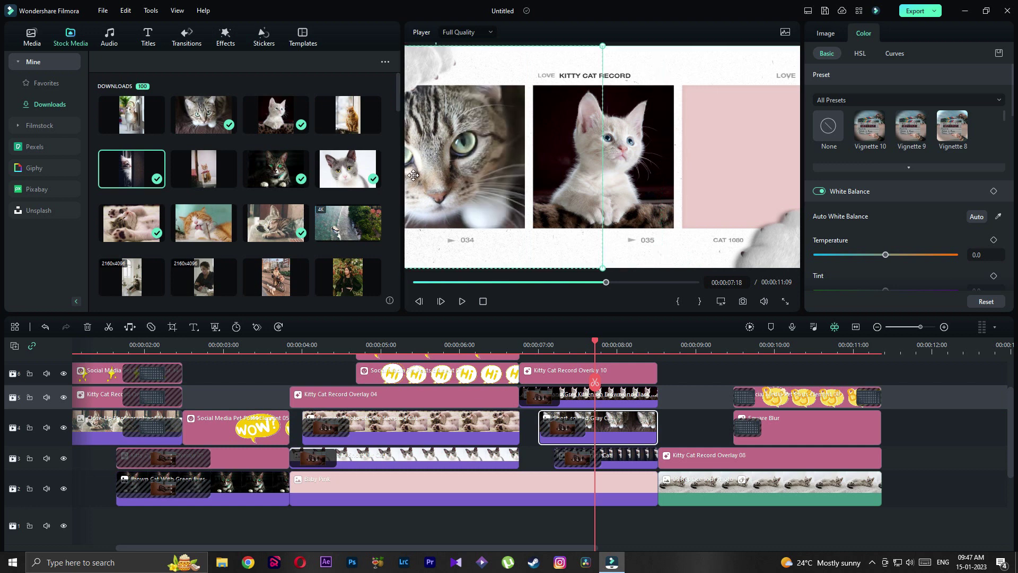
drag(541, 73, 514, 94)
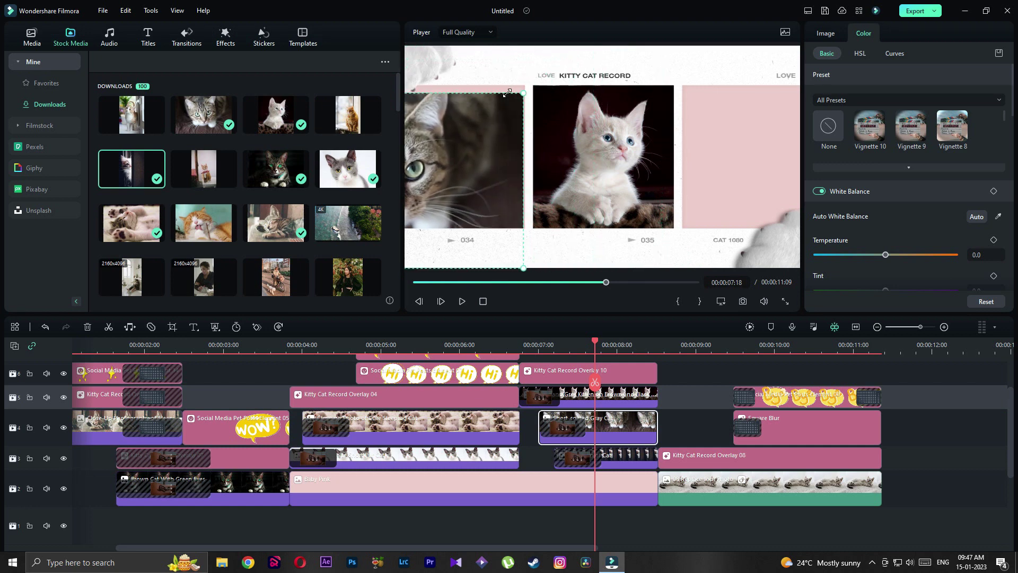
drag(491, 137, 529, 136)
click(611, 459)
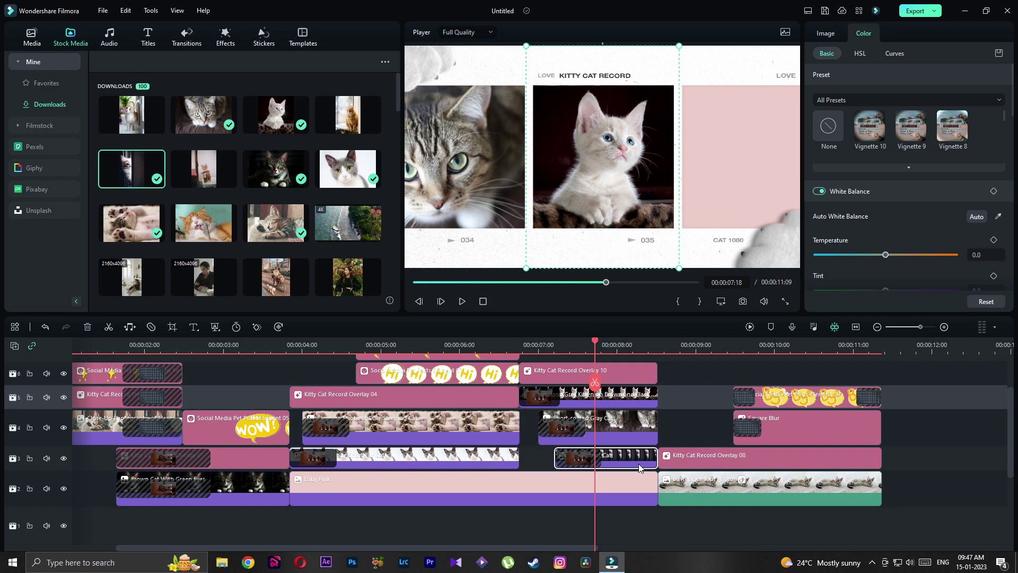
- At 00:00:08:01, move the white and grey kitten photo into the right frame and enlarge the close-up cat photo over the middle frame
click(620, 358)
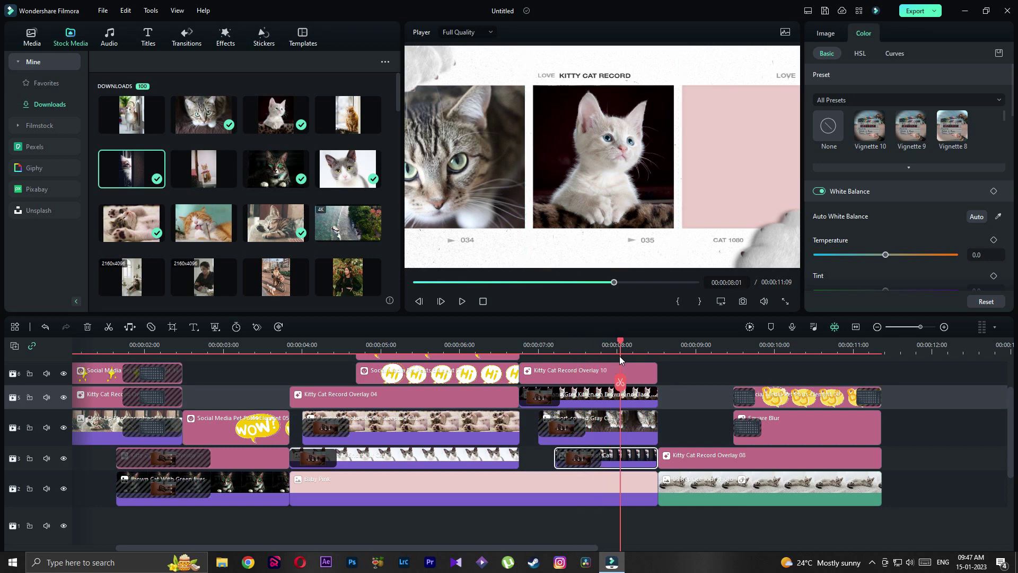
drag(671, 177, 750, 167)
click(621, 430)
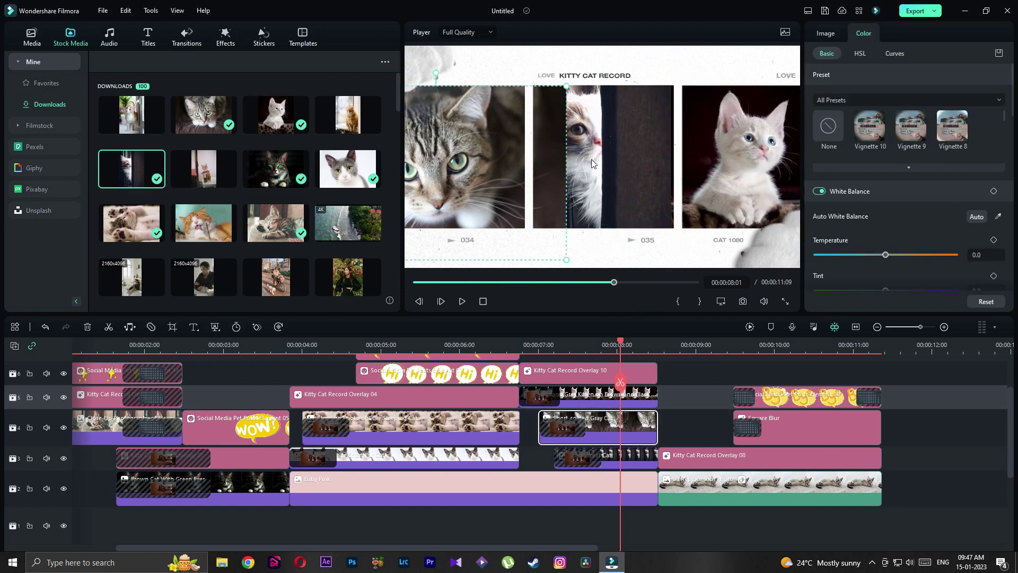
drag(594, 164, 634, 165)
drag(566, 264, 530, 307)
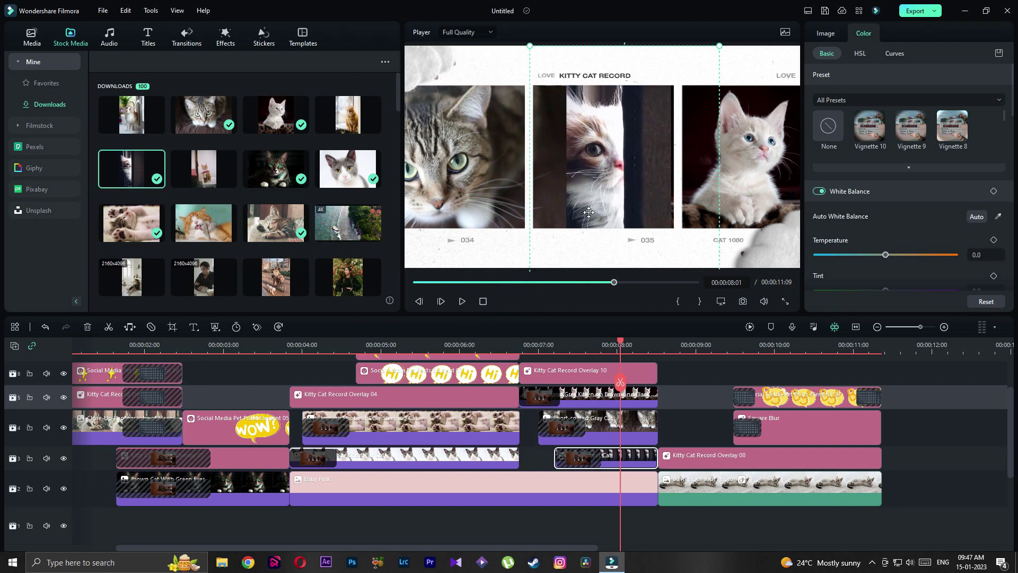
- Scale the short-coated grey cat photo down to the left frame, and enlarge and reposition the close-up cat photo to fill the middle frame
click(487, 186)
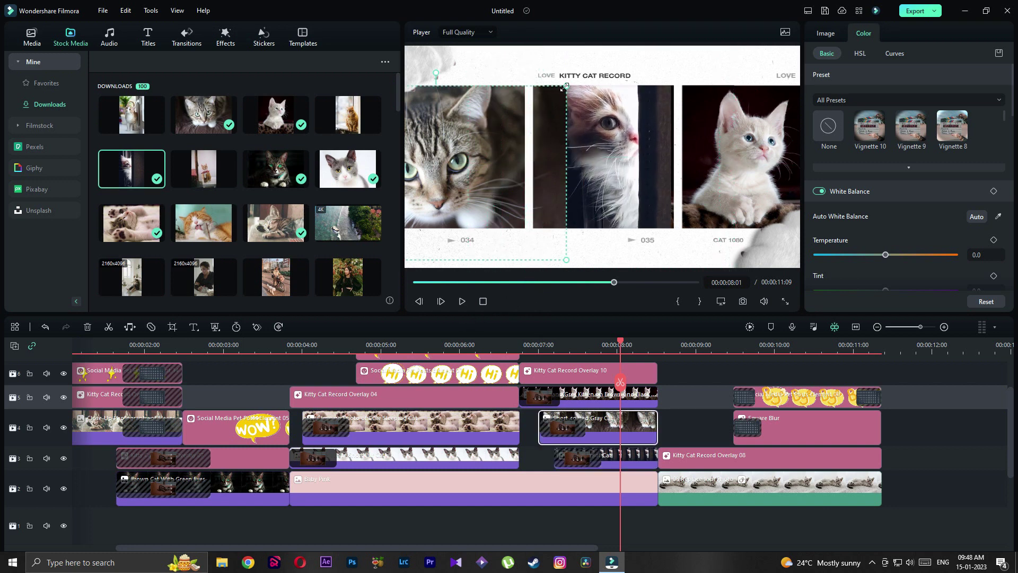
drag(564, 87, 531, 86)
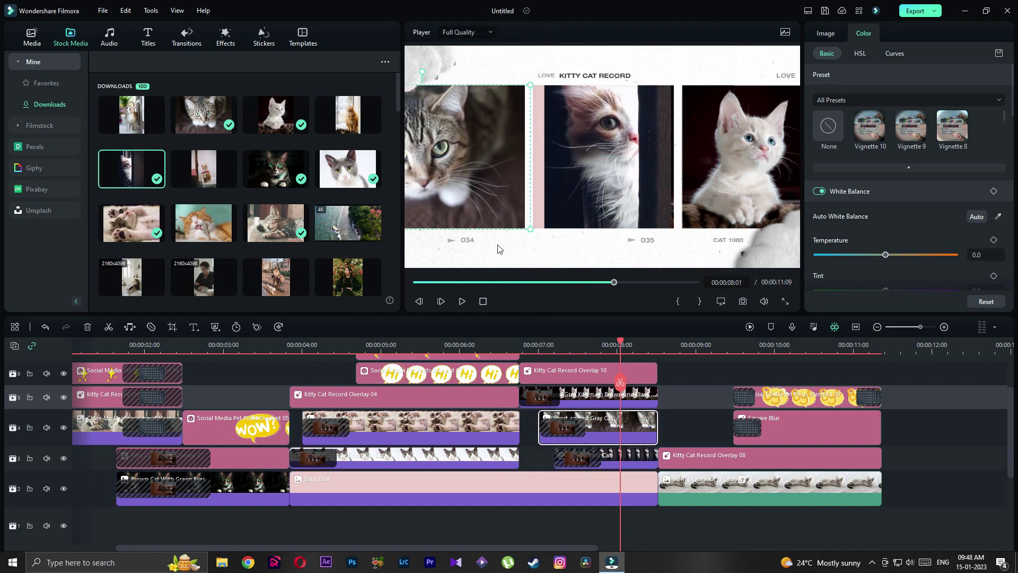
drag(585, 199, 609, 127)
drag(576, 226, 537, 280)
drag(591, 173, 578, 200)
click(906, 396)
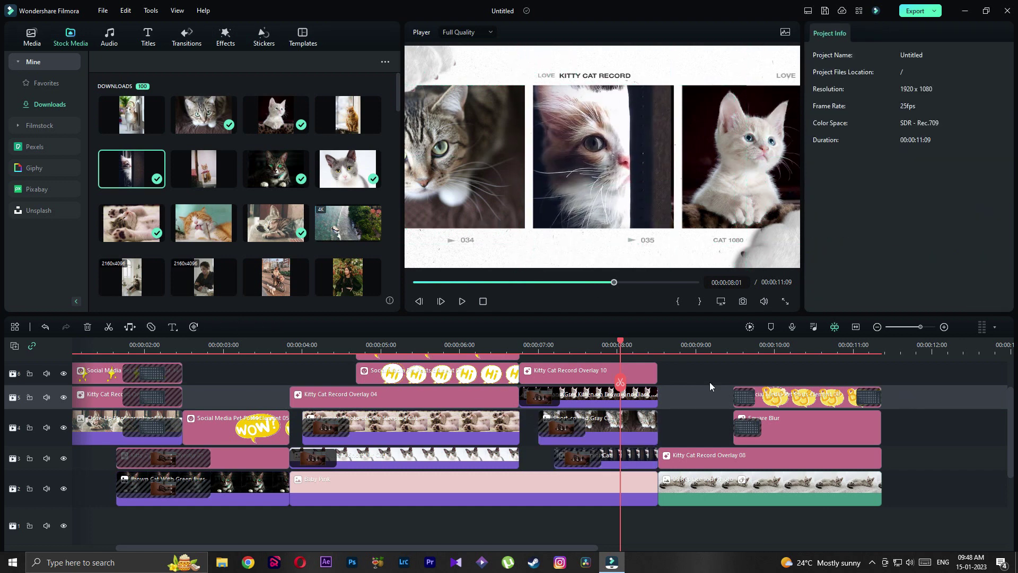
- At 00:00:07:14, adjust the white and grey kitten photo on video track 5 to fill the right frame
drag(620, 342, 583, 344)
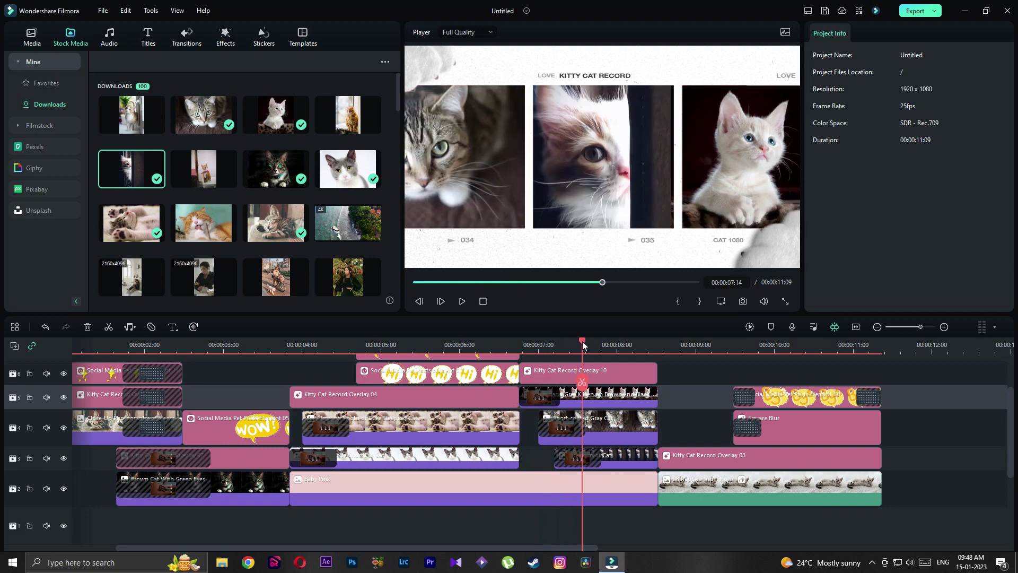
click(605, 403)
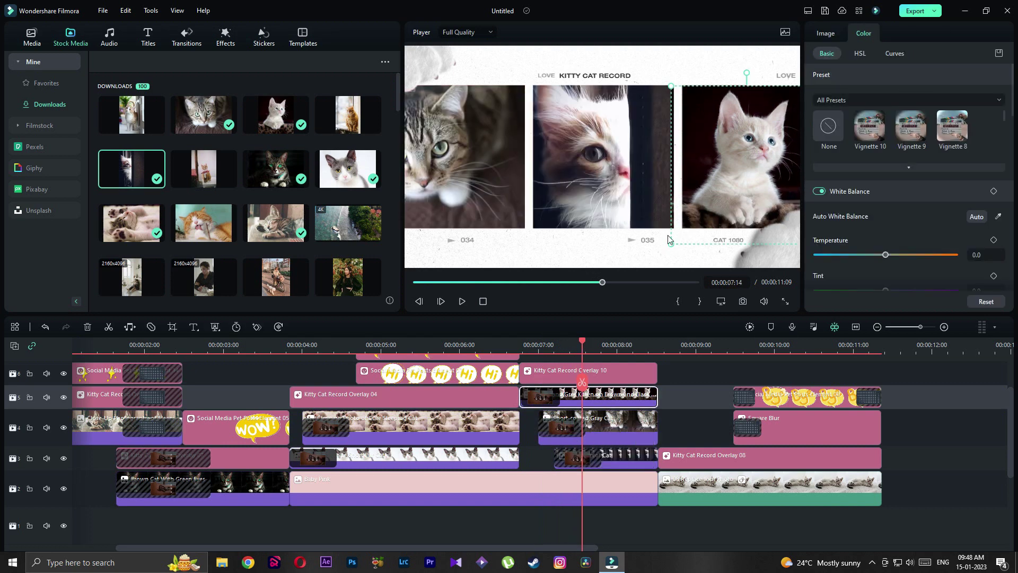
click(695, 427)
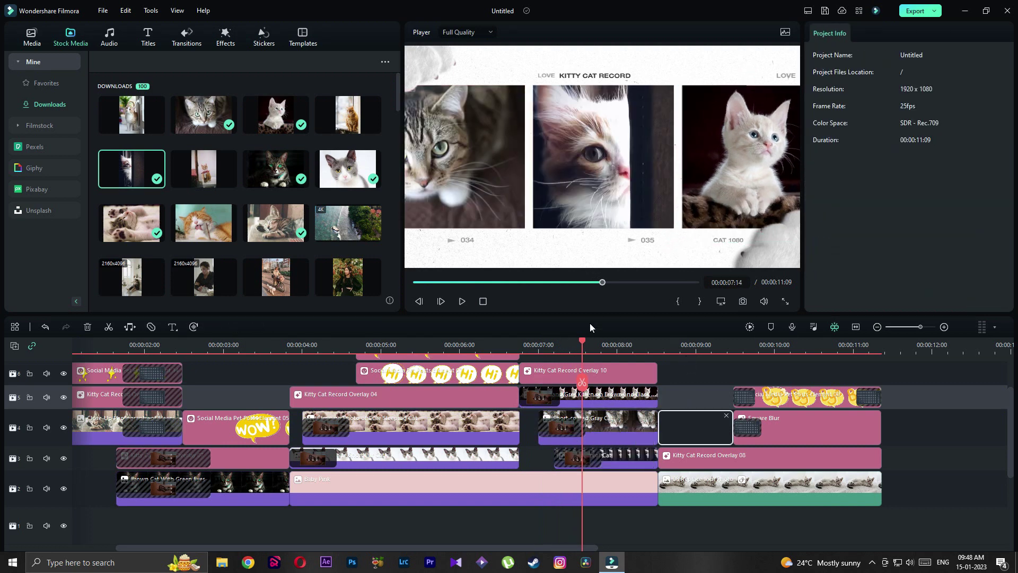
- Export the finished video locally as an AVI file named anim333 at 1920x1080, 25 fps and recommended quality
drag(542, 340, 132, 366)
click(910, 15)
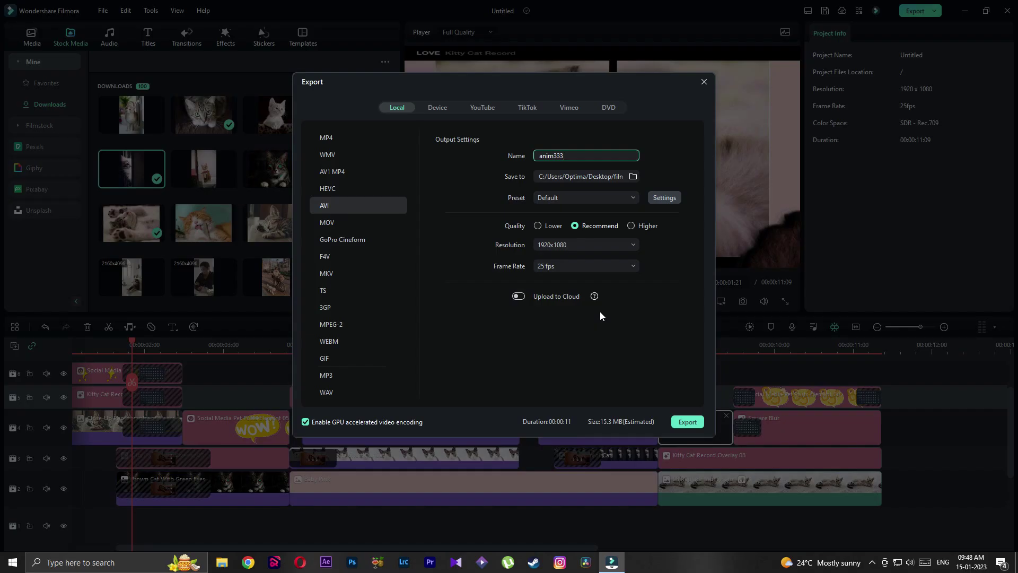
click(688, 422)
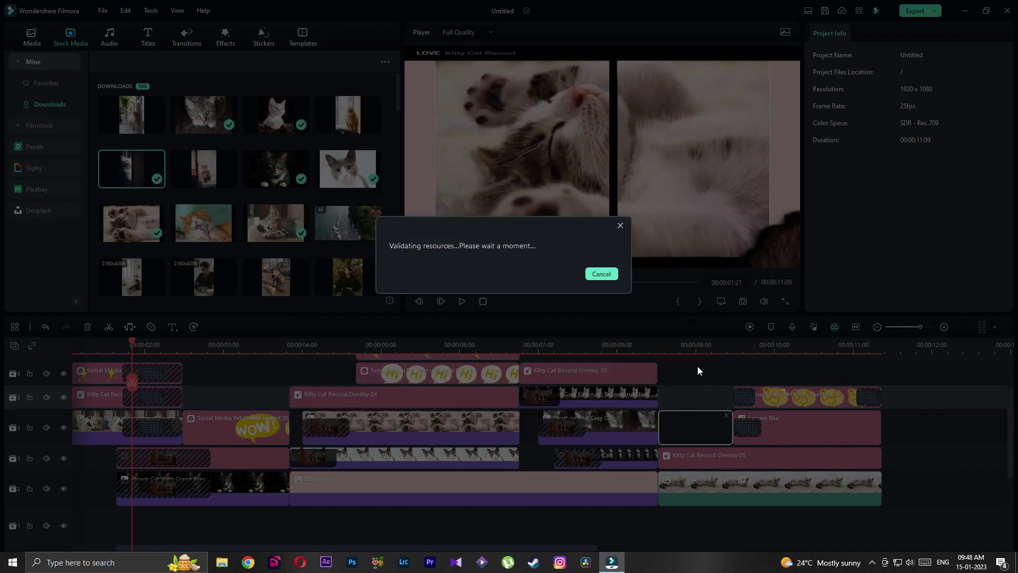